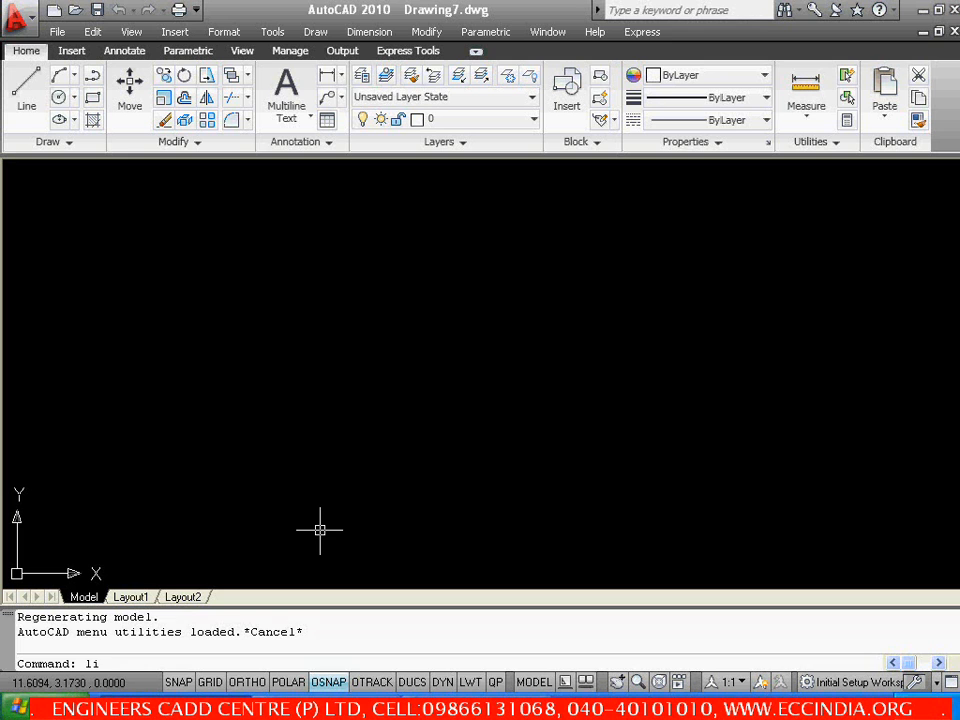
Set the model space limits from 0,0 to 10,10 and zoom to show all of the drawing area
text(ts)
key(Return)
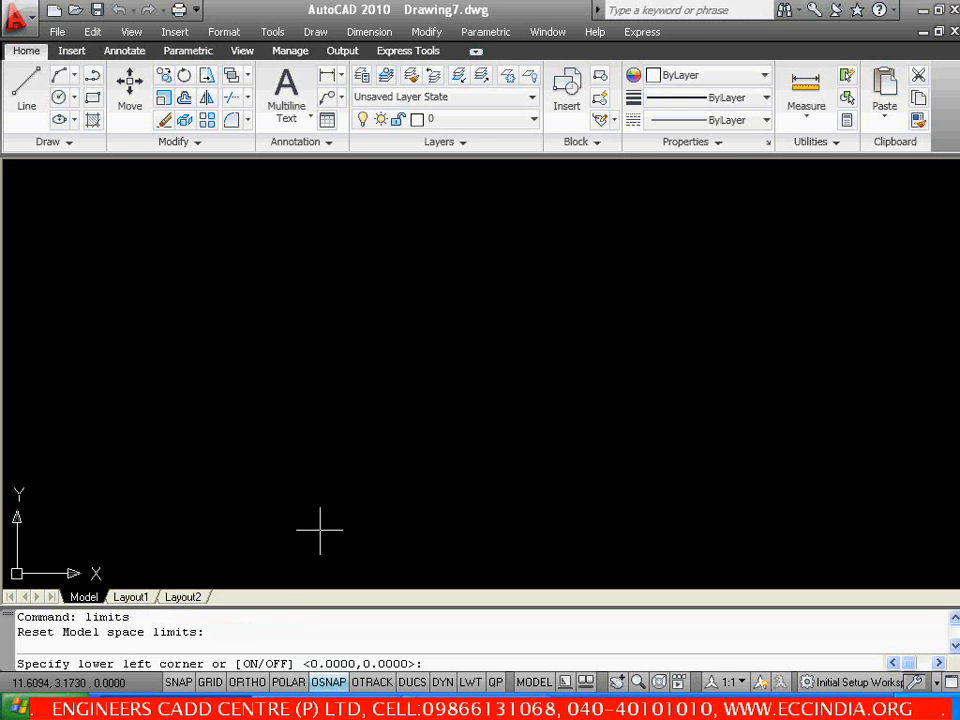
key(Return)
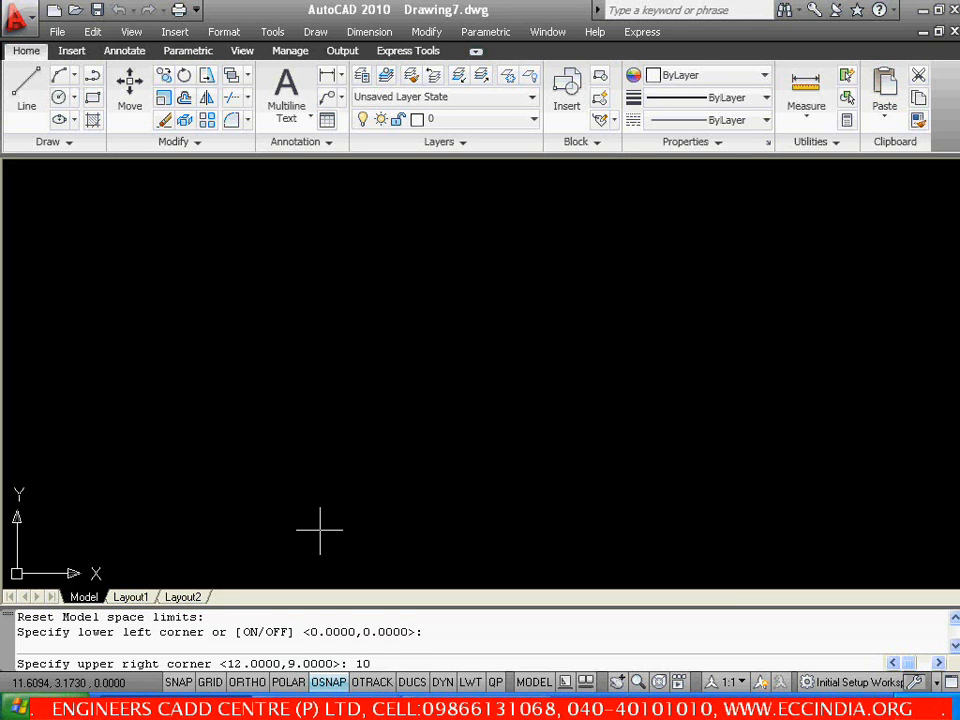
key(Return)
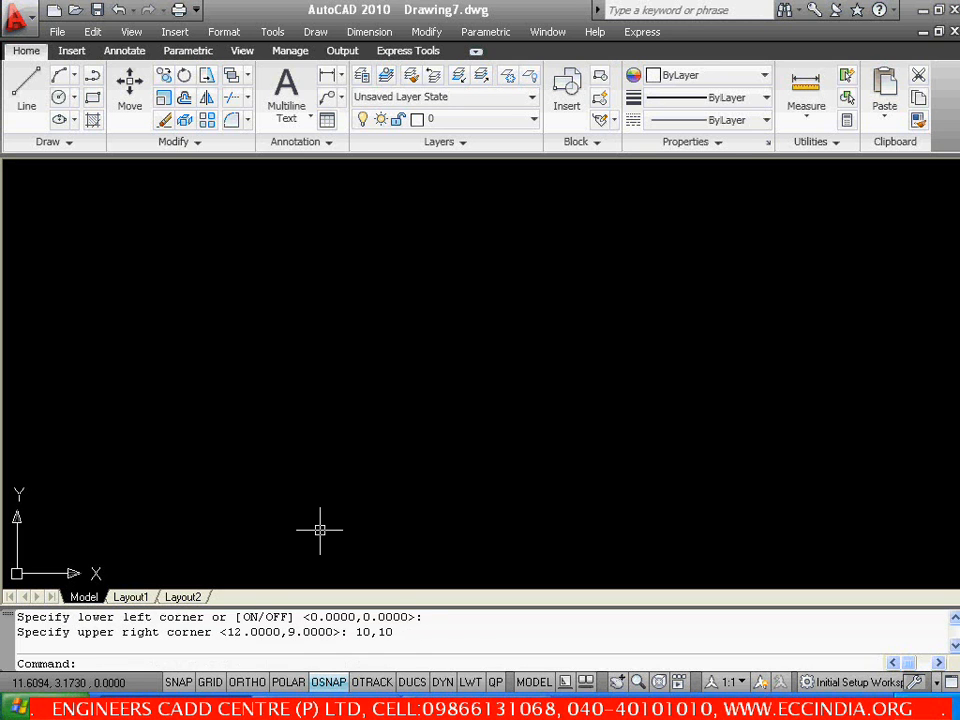
text(z)
key(Return)
key(Return)
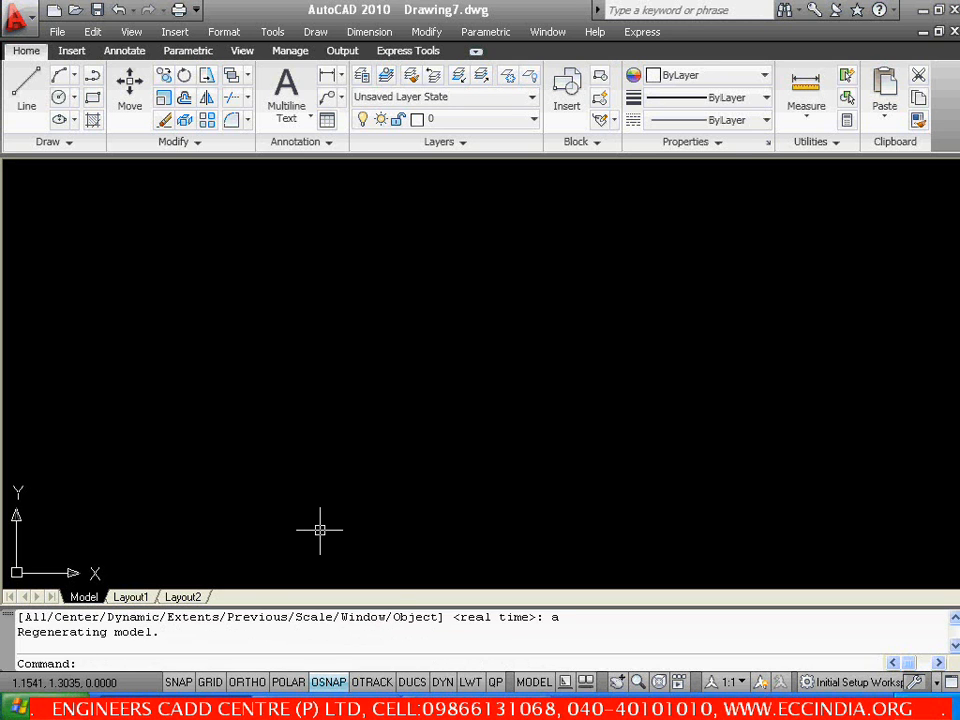
Draw a vertical construction line in the drawing area at about X = 1.4
key(alt+Tab)
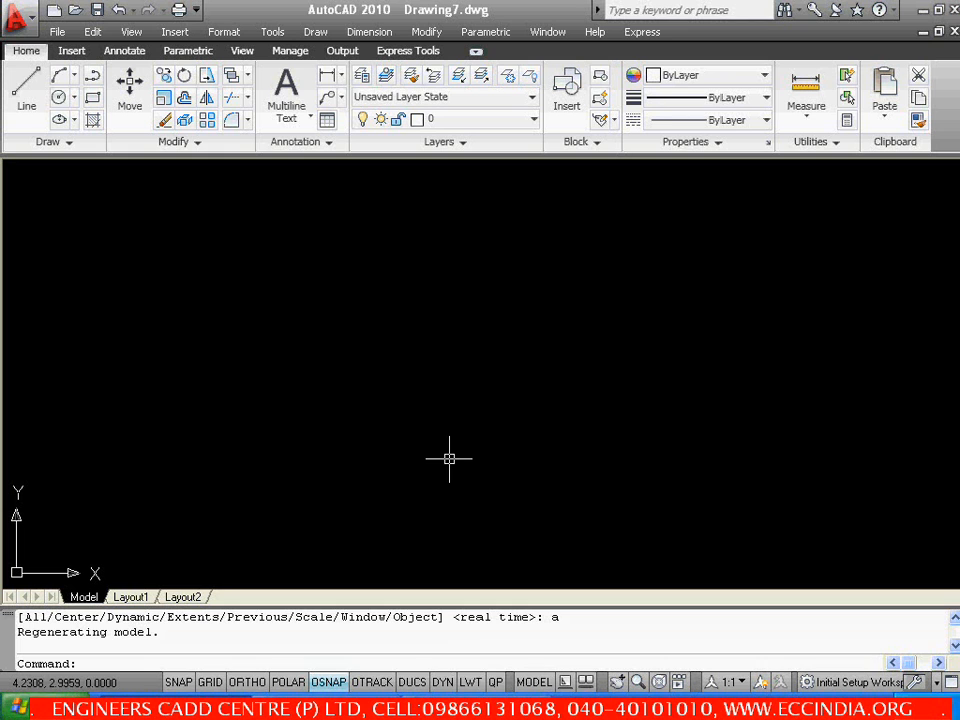
key(Return)
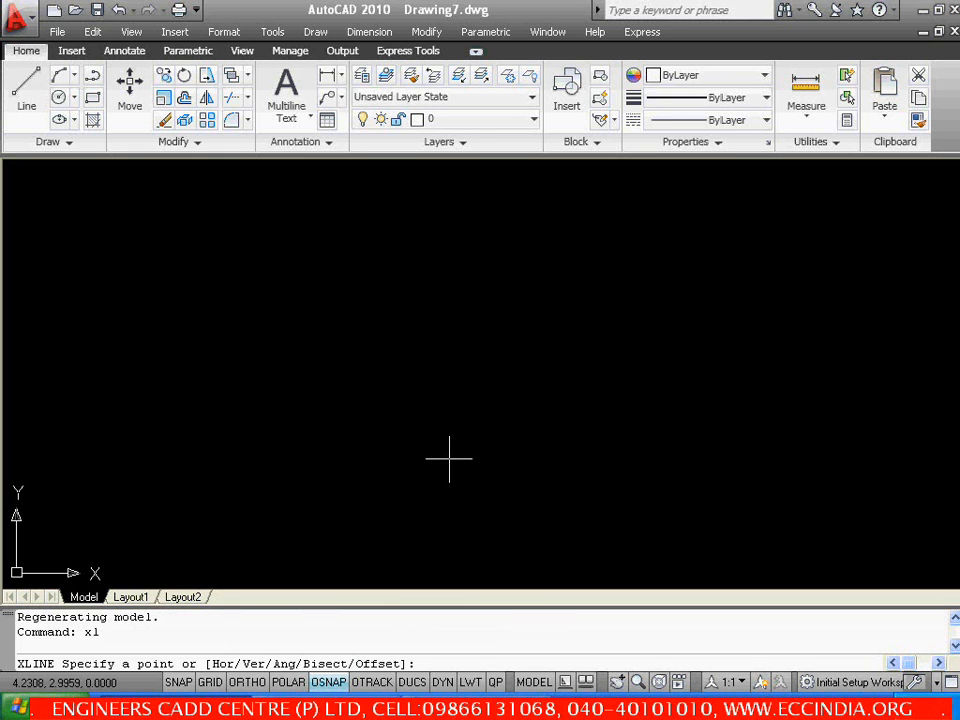
key(Return)
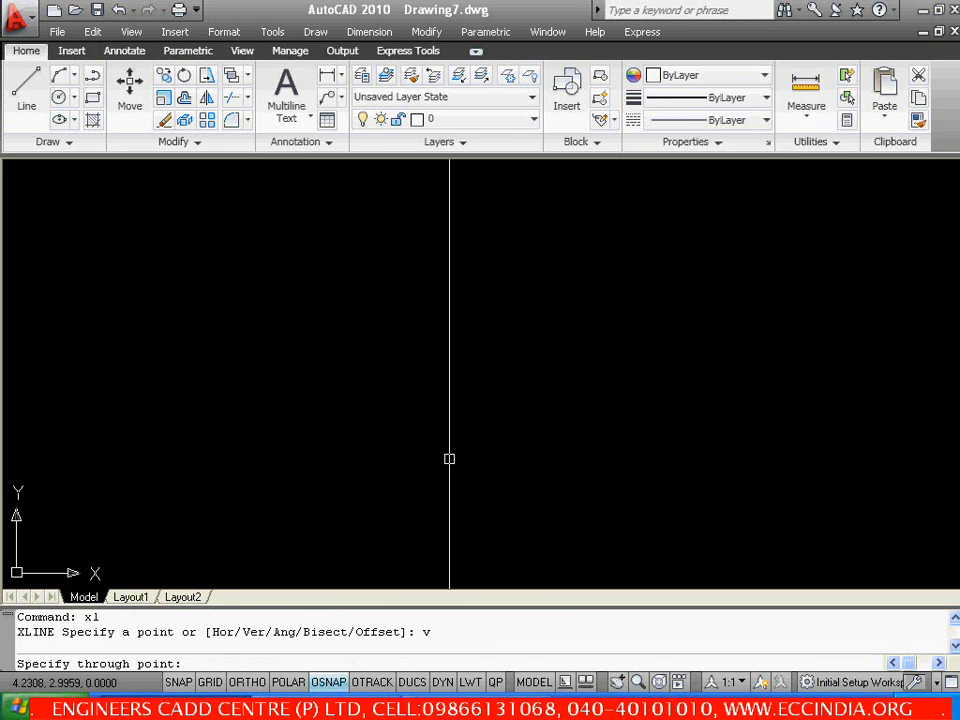
click(329, 433)
key(Escape)
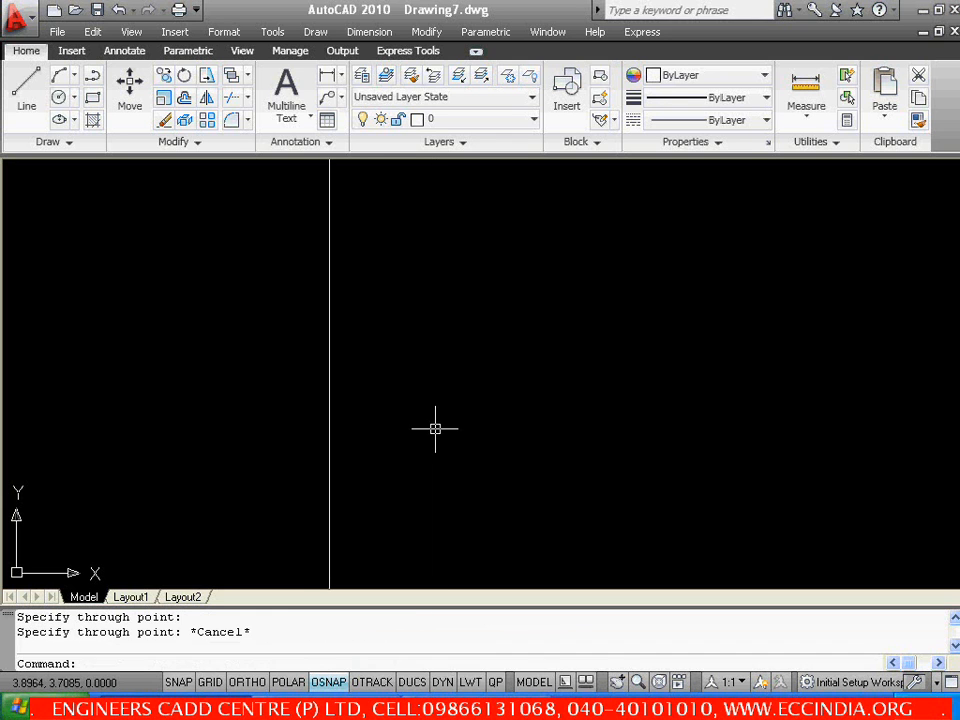
Draw a horizontal construction line crossing the vertical one at about Y = 2.95
text(x)
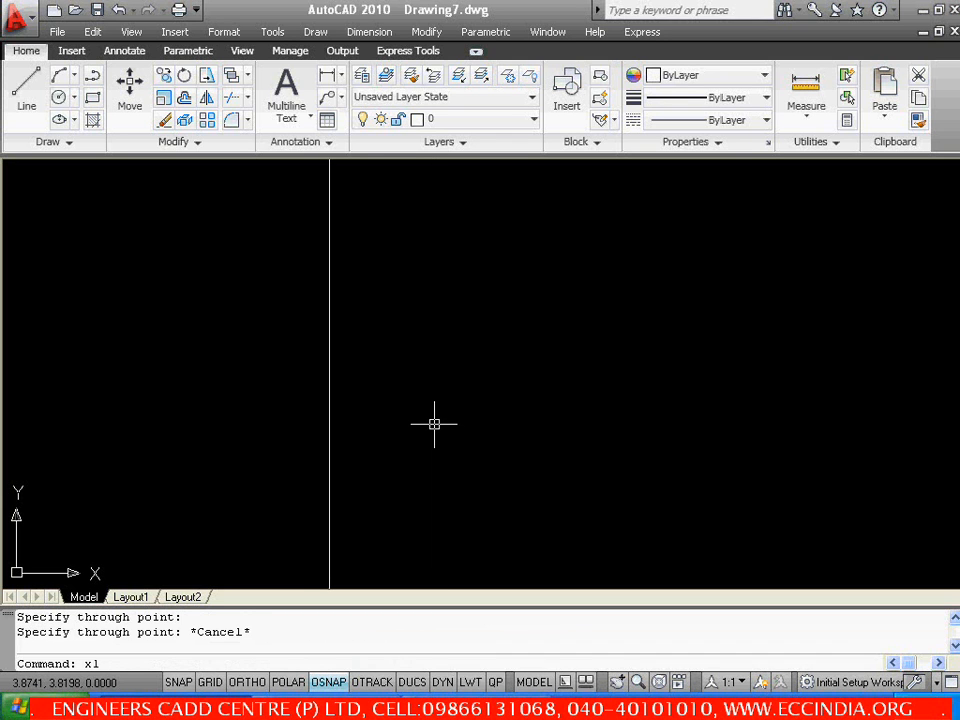
text(l)
key(Return)
text(h)
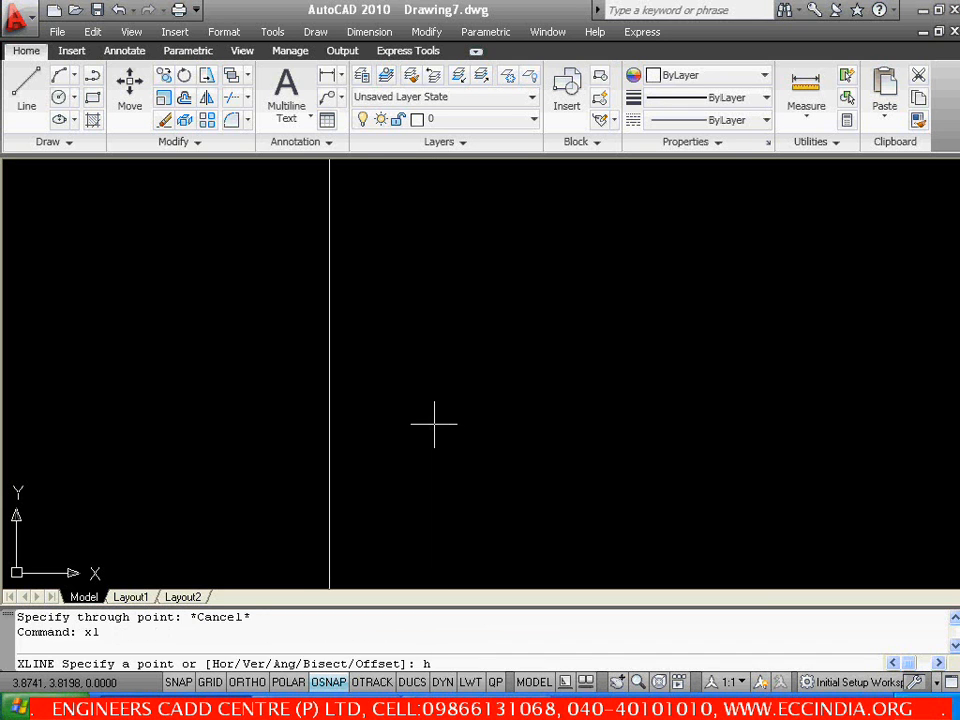
key(Return)
click(360, 461)
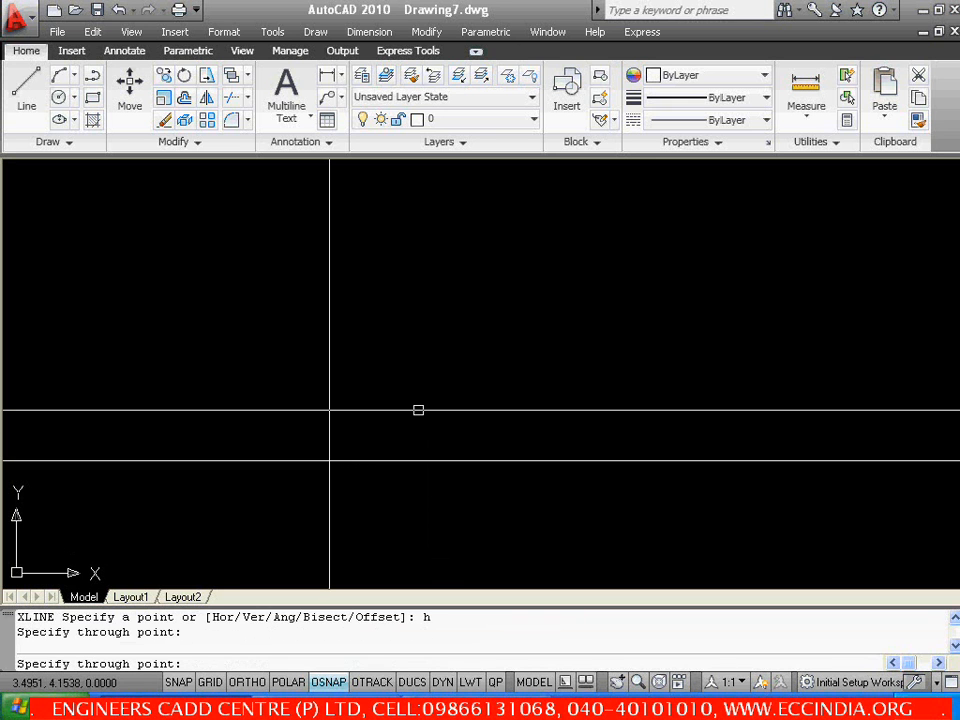
key(Escape)
Check the workbook drawing in Adobe Reader, return to AutoCAD and draw a 1-diameter circle centred on the construction lines' intersection
key(alt+Tab)
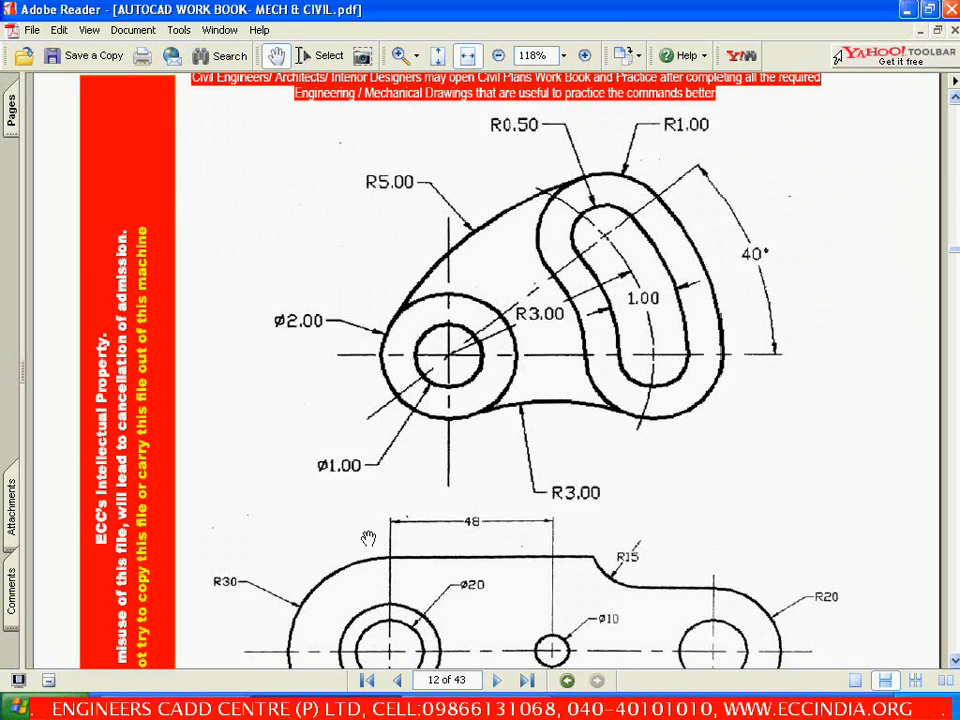
click(178, 707)
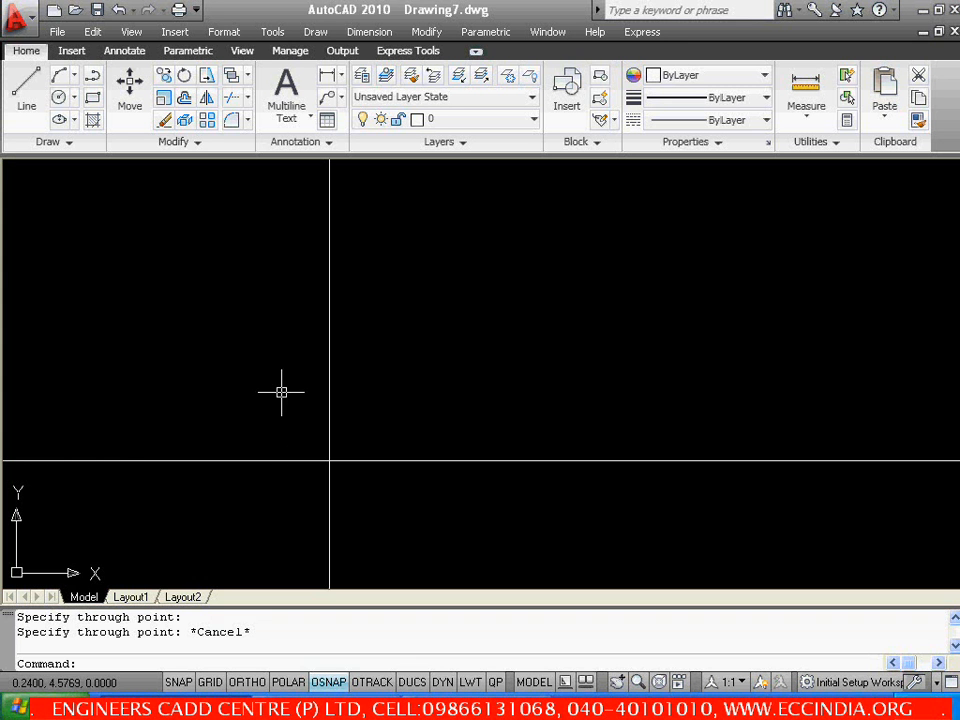
click(316, 32)
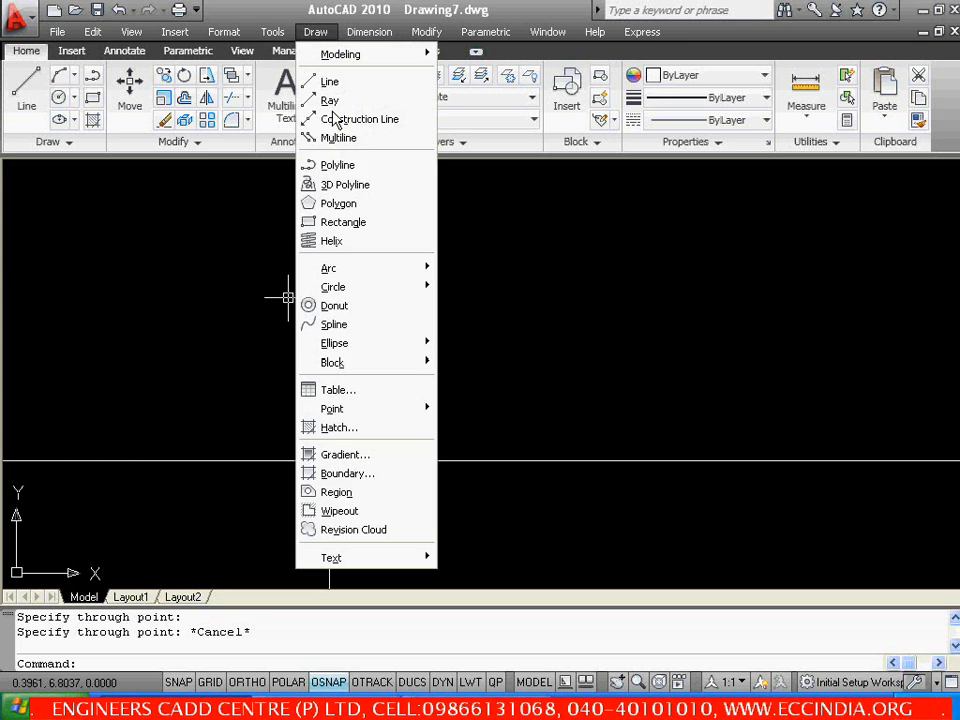
mouse_move(357, 295)
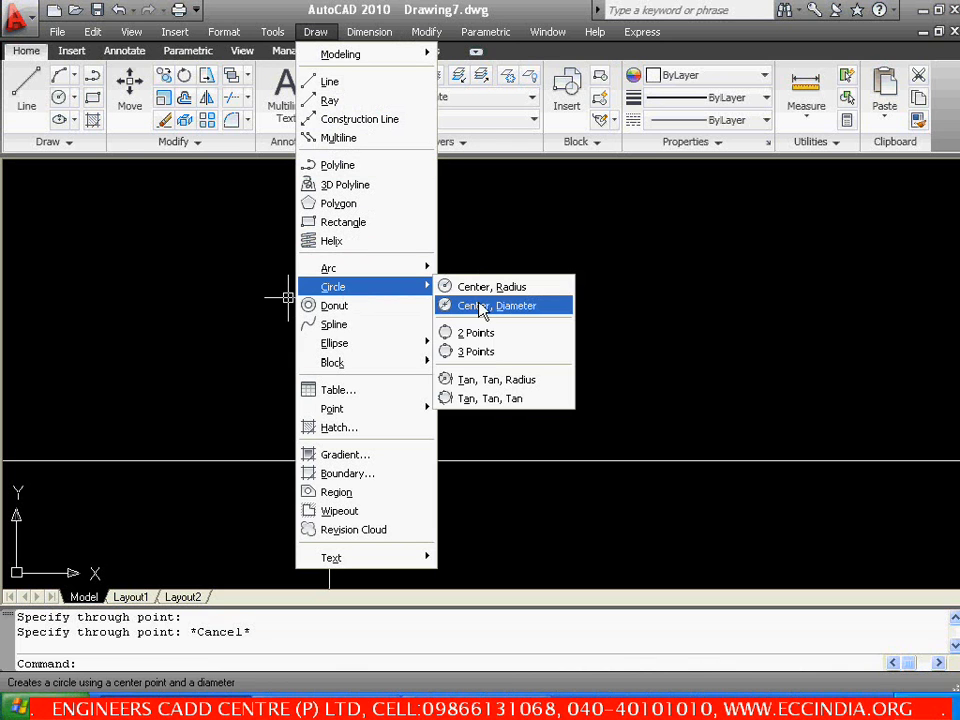
click(478, 308)
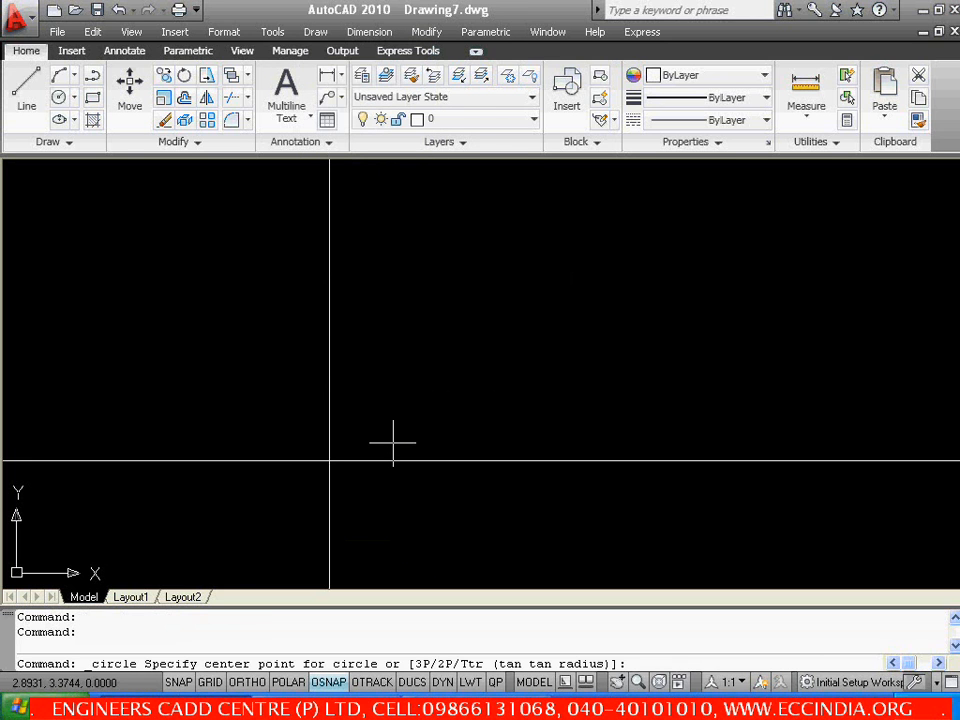
click(329, 460)
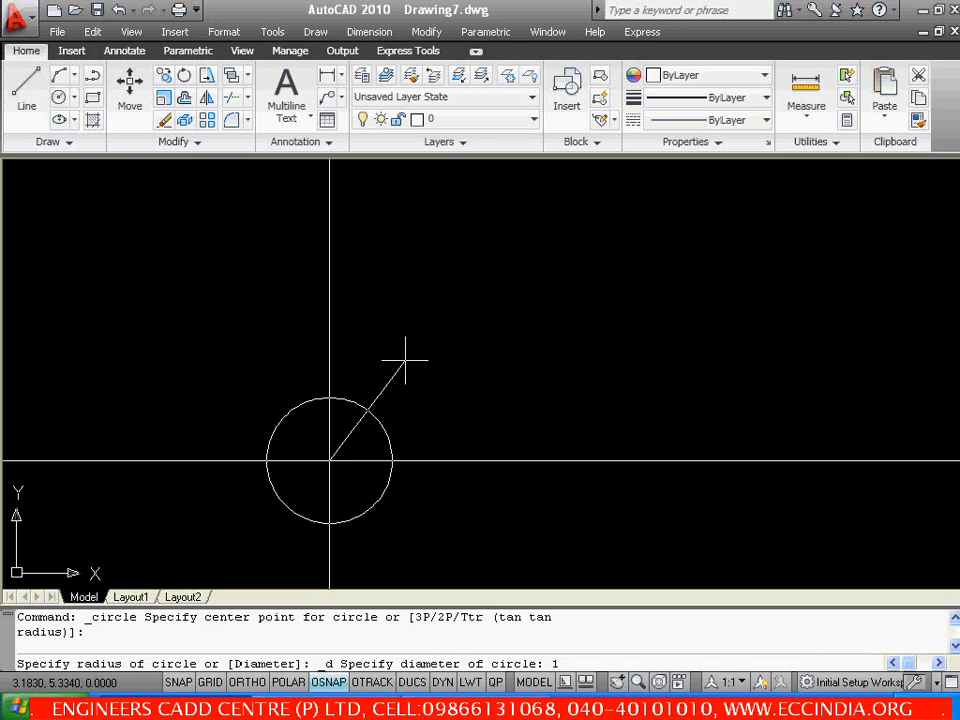
key(Return)
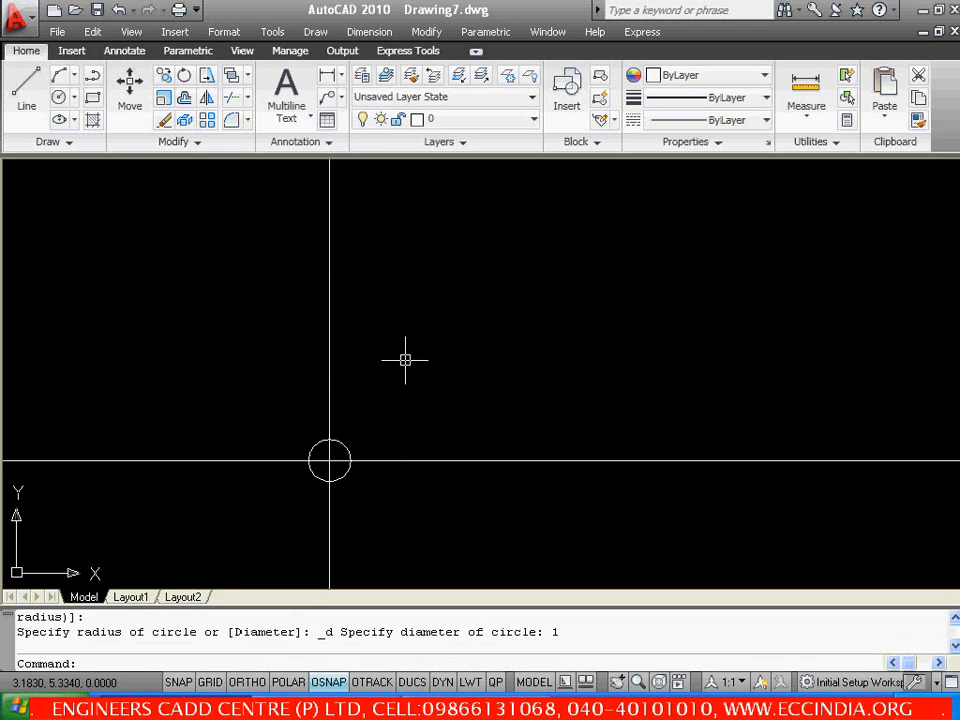
Draw a concentric circle with diameter 2 at the construction lines' intersection
click(315, 32)
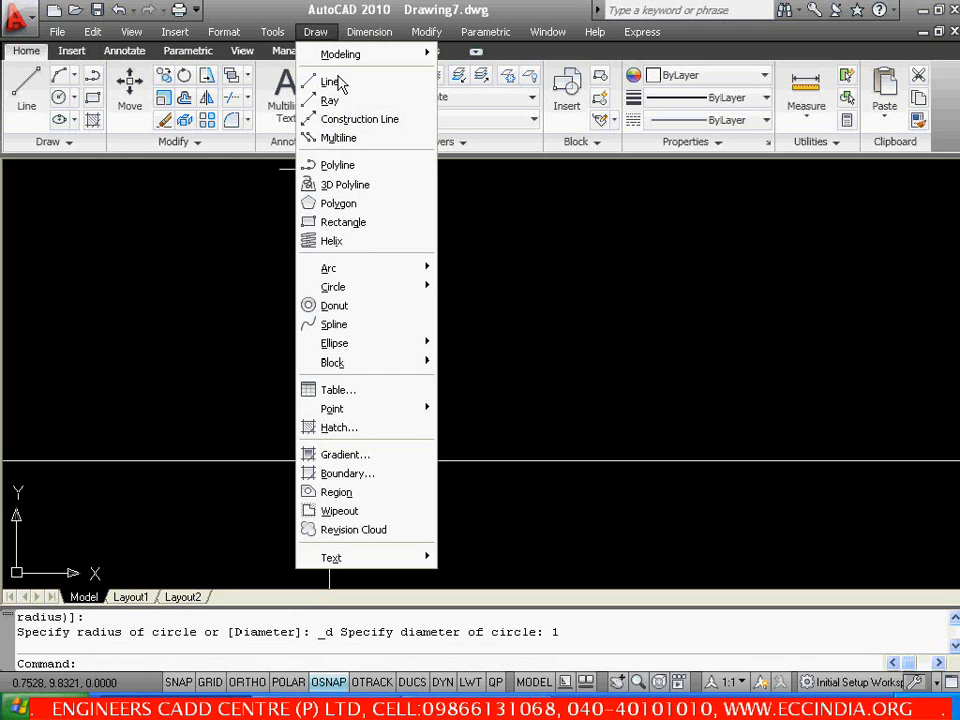
mouse_move(433, 291)
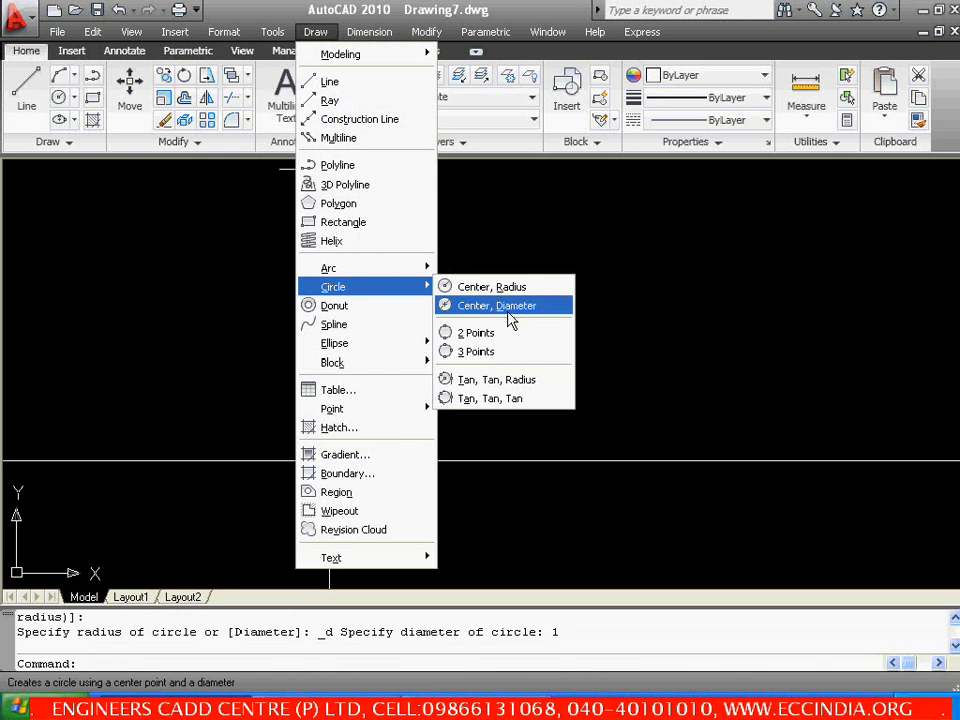
click(508, 307)
click(330, 461)
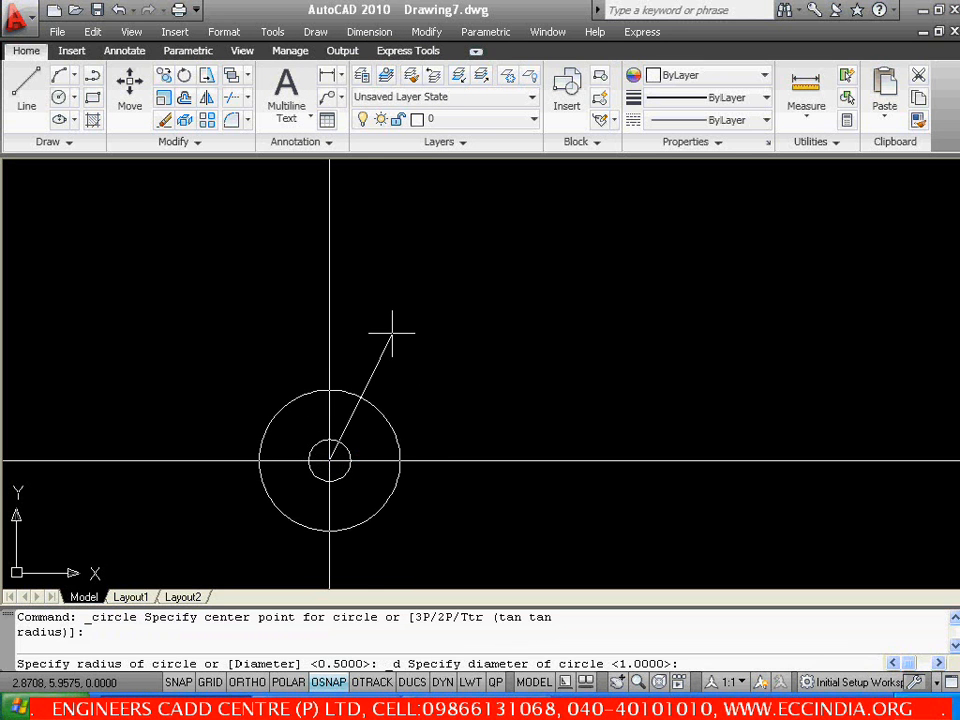
key(Return)
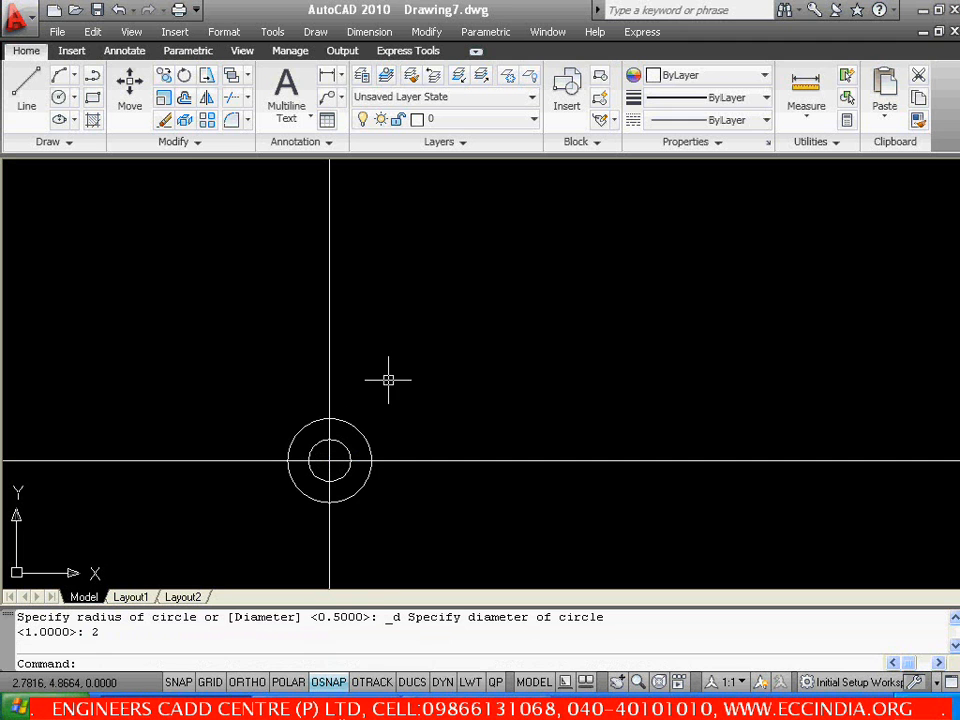
Draw a circle with radius 3 centred on the same intersection as the two smaller circles
click(345, 708)
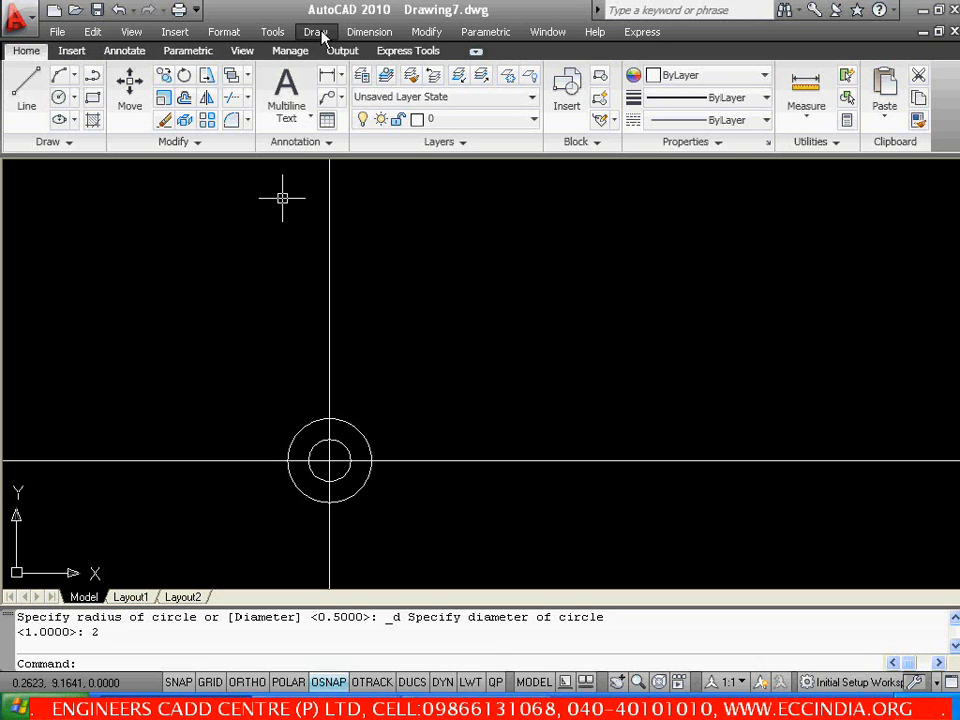
click(315, 32)
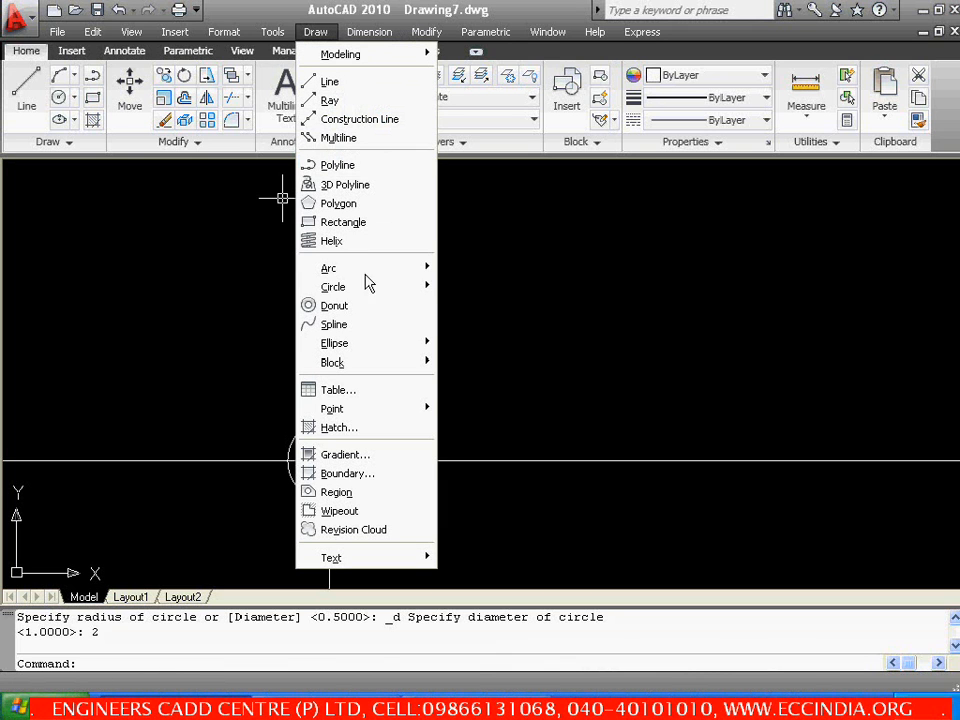
mouse_move(366, 292)
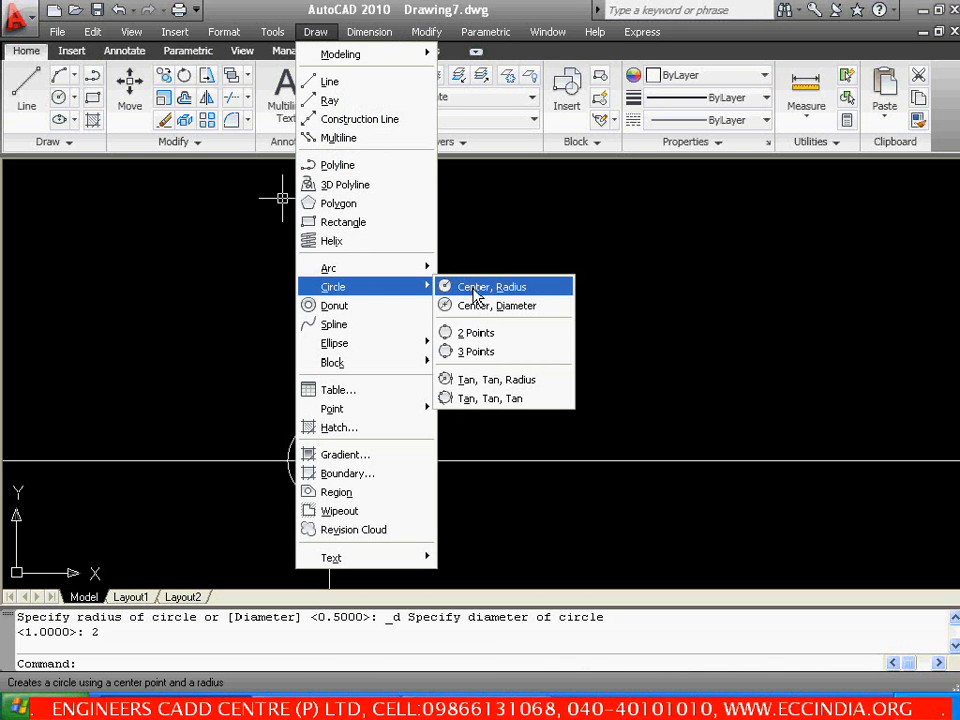
click(476, 290)
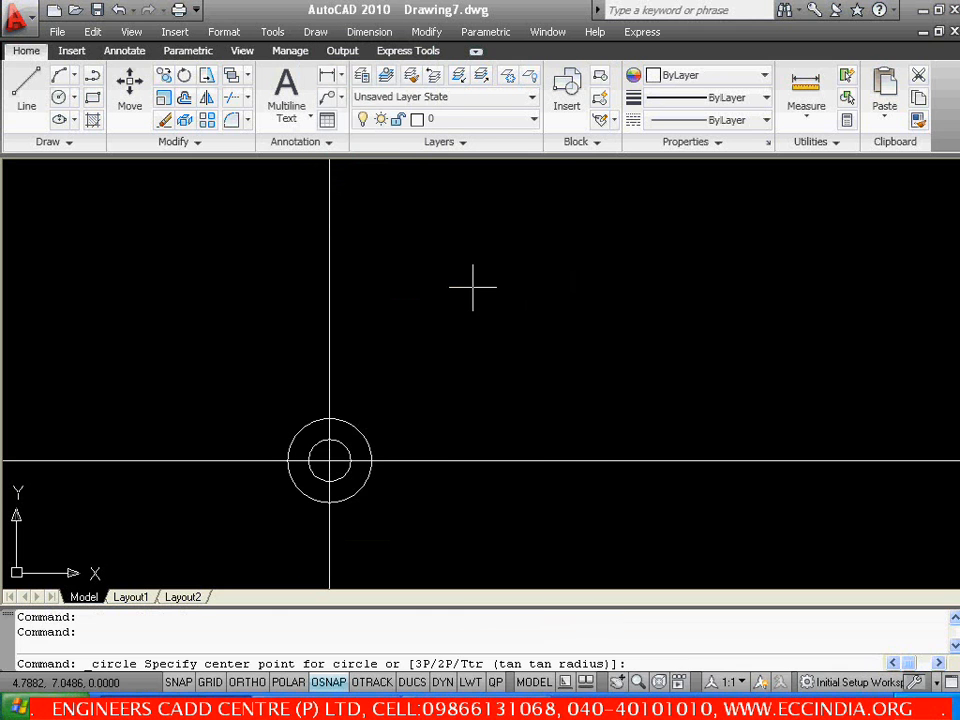
click(329, 461)
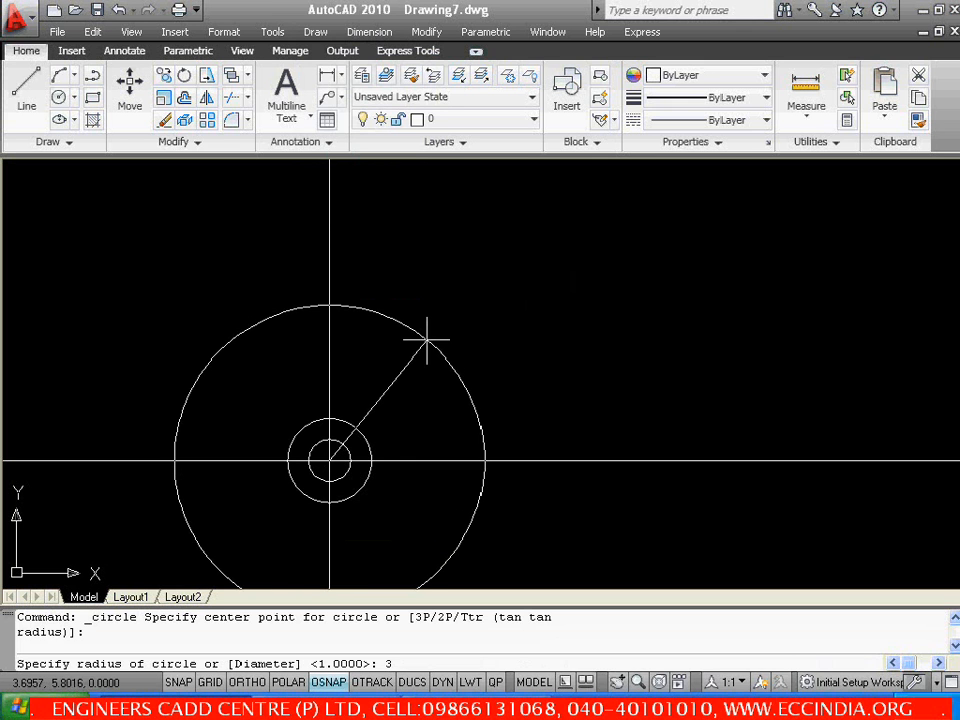
key(Return)
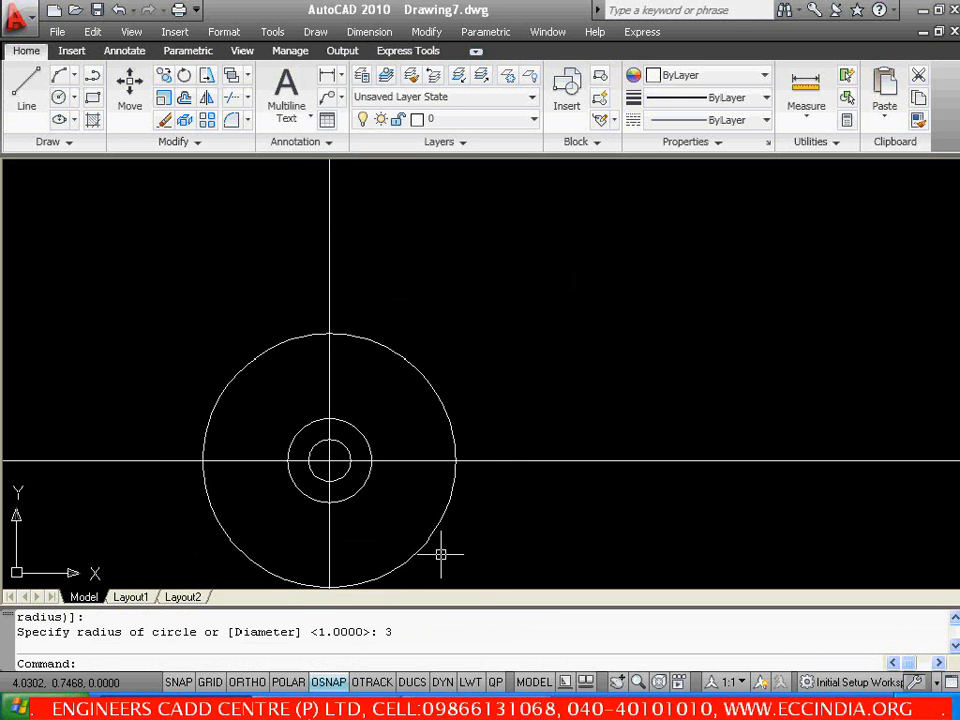
Check the workbook drawing in Adobe Reader, return to AutoCAD and draw a 40° construction line through the circles' common centre
key(alt+Tab)
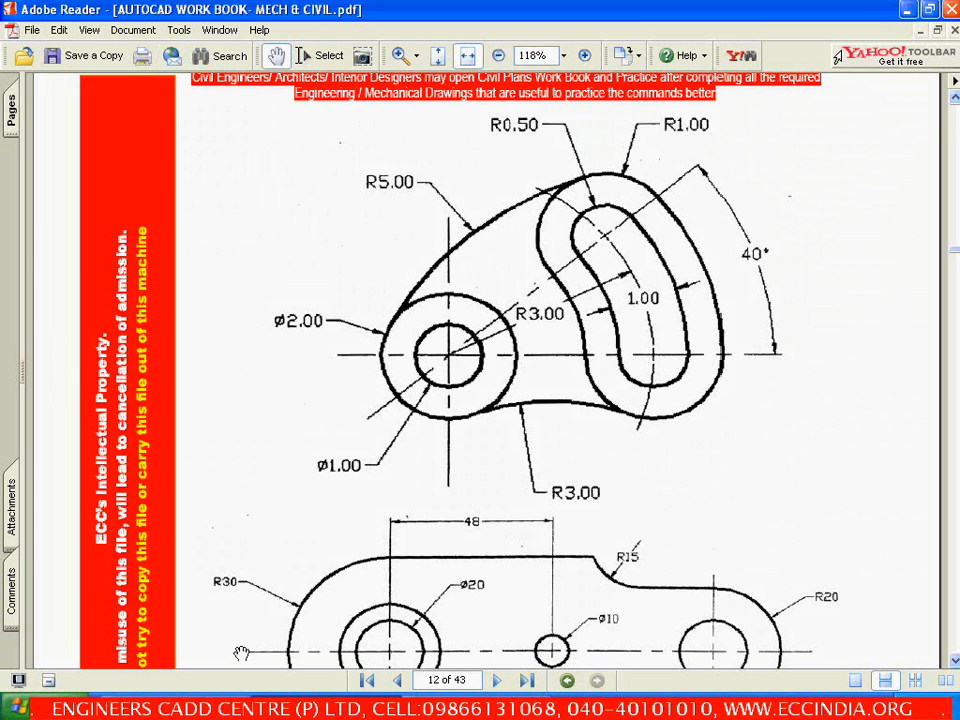
click(212, 706)
text(xl)
key(Return)
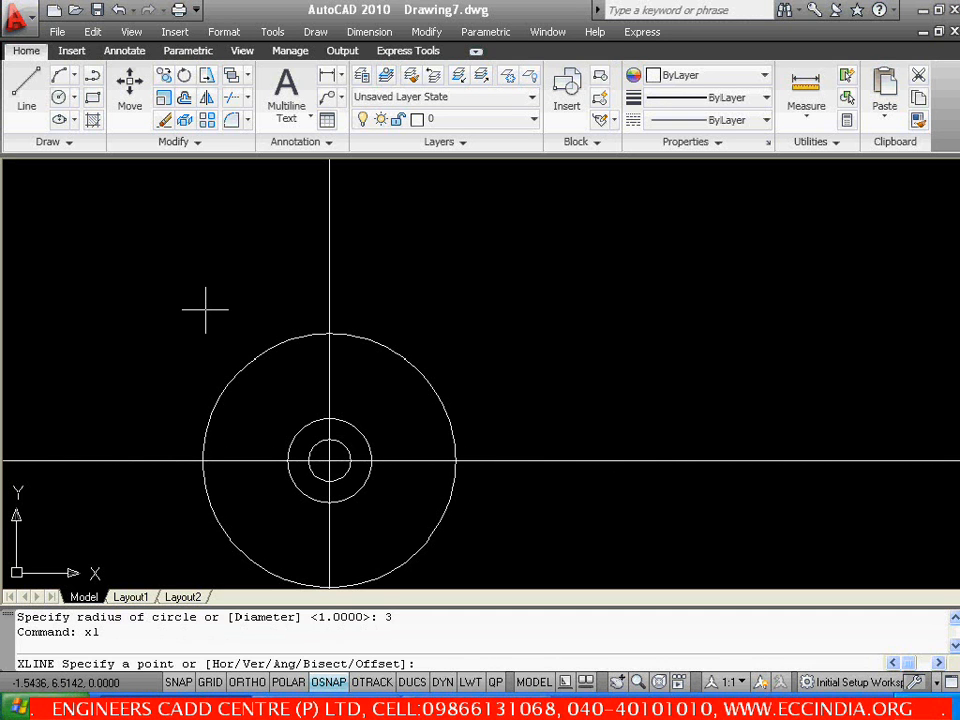
key(Return)
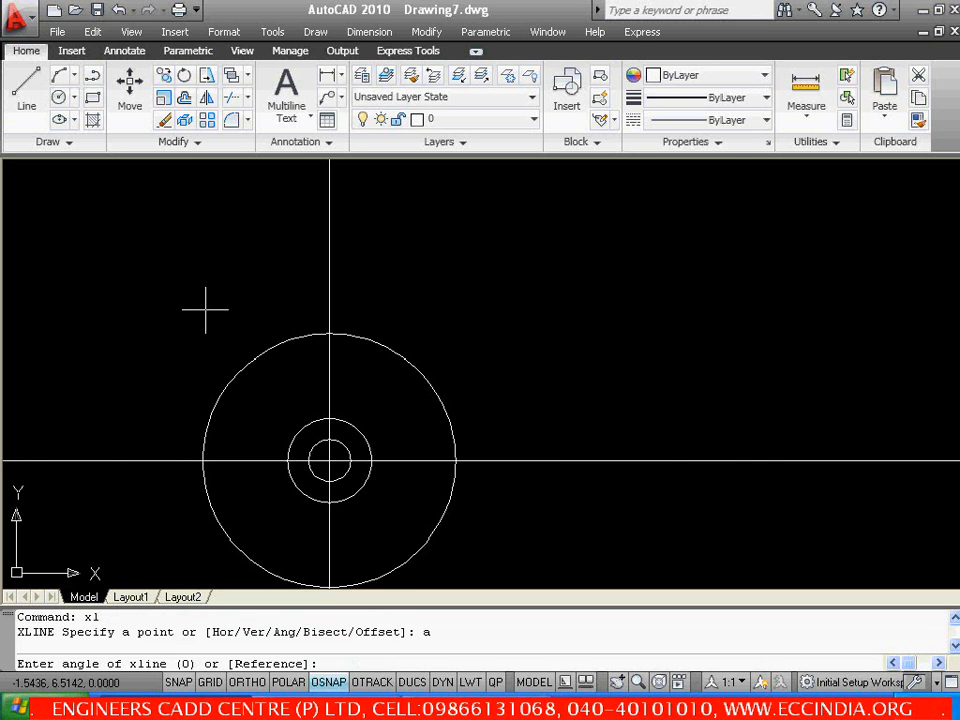
text(40)
key(Return)
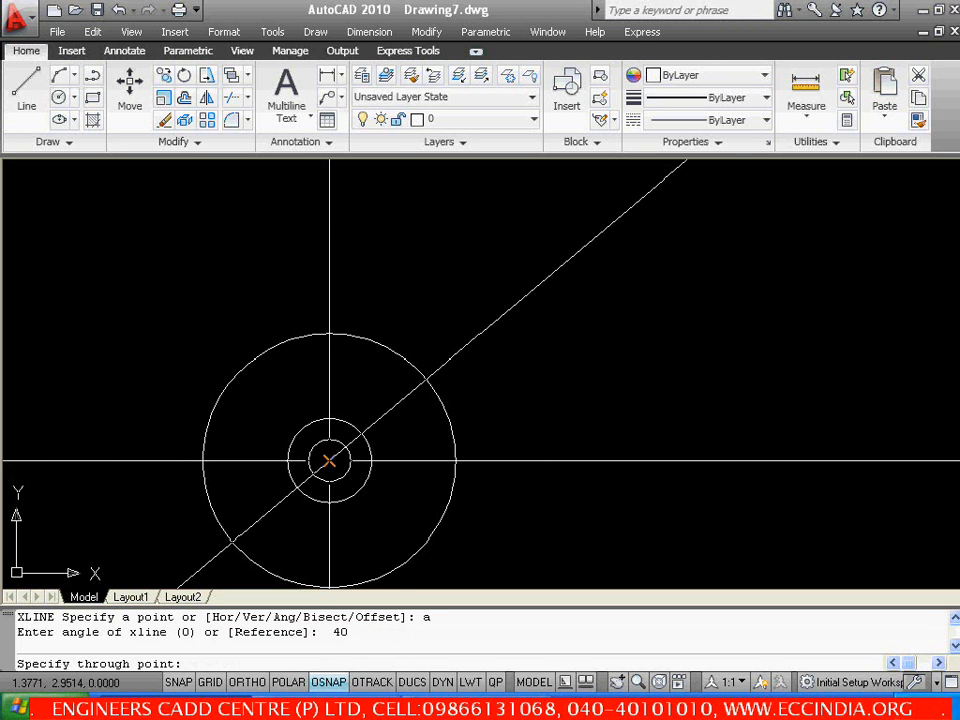
click(329, 460)
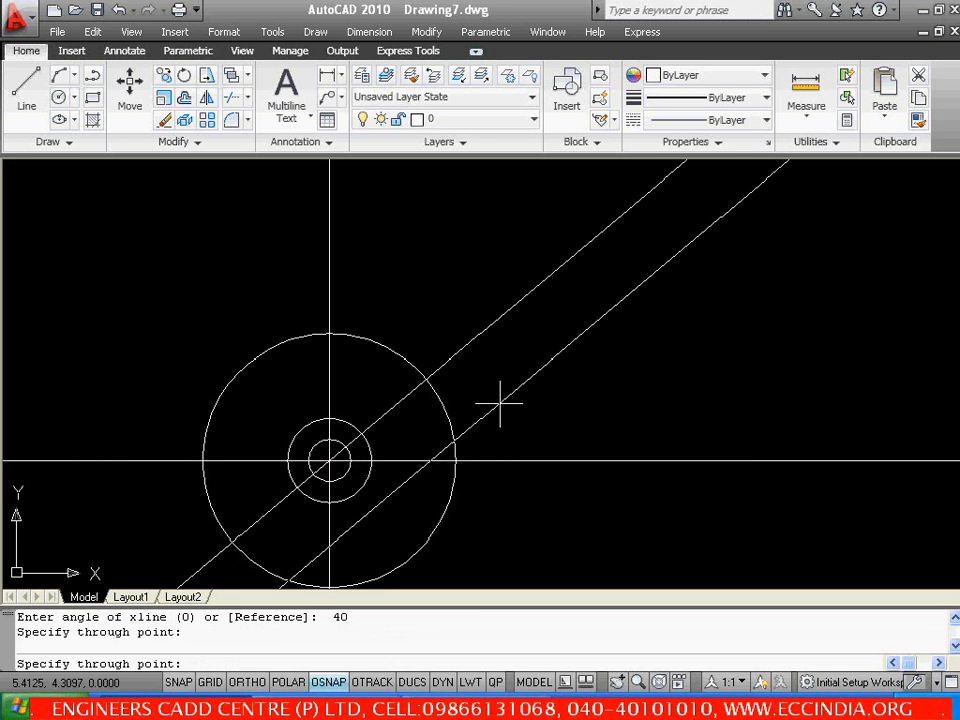
key(Escape)
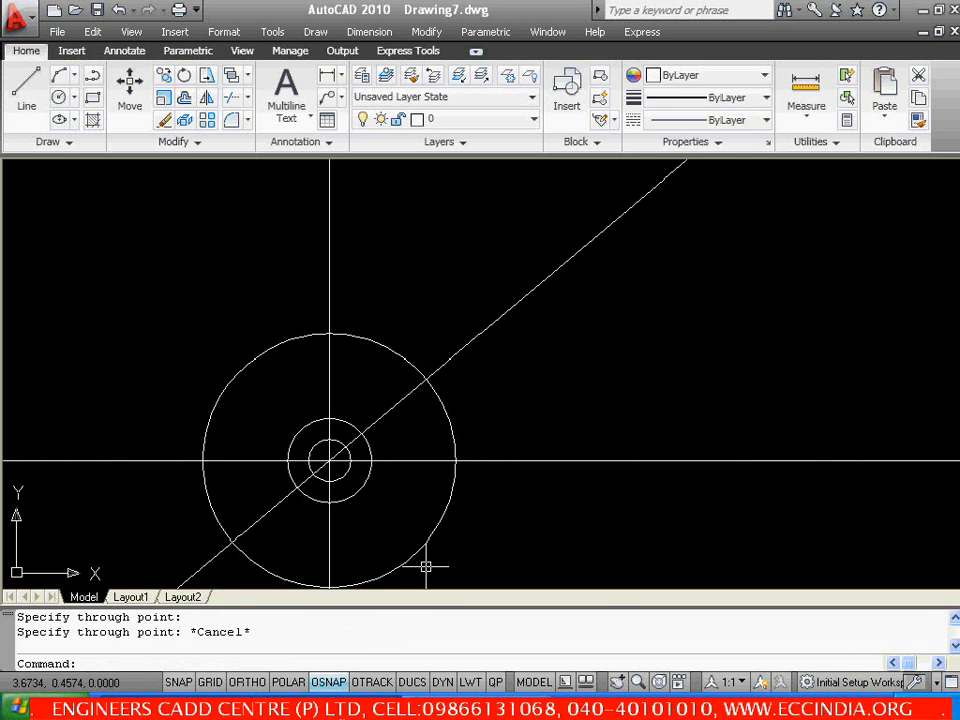
Check the workbook drawing in Adobe Reader, return to AutoCAD and draw a 0.5-radius circle where the 40° line crosses the radius-3 circle
key(alt+Tab)
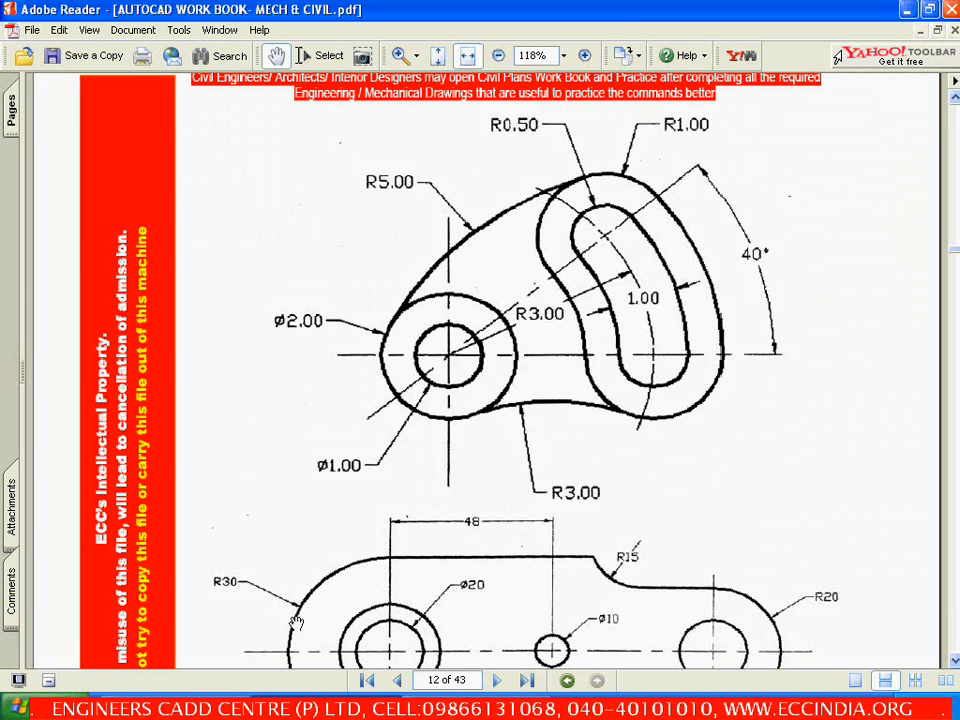
click(200, 706)
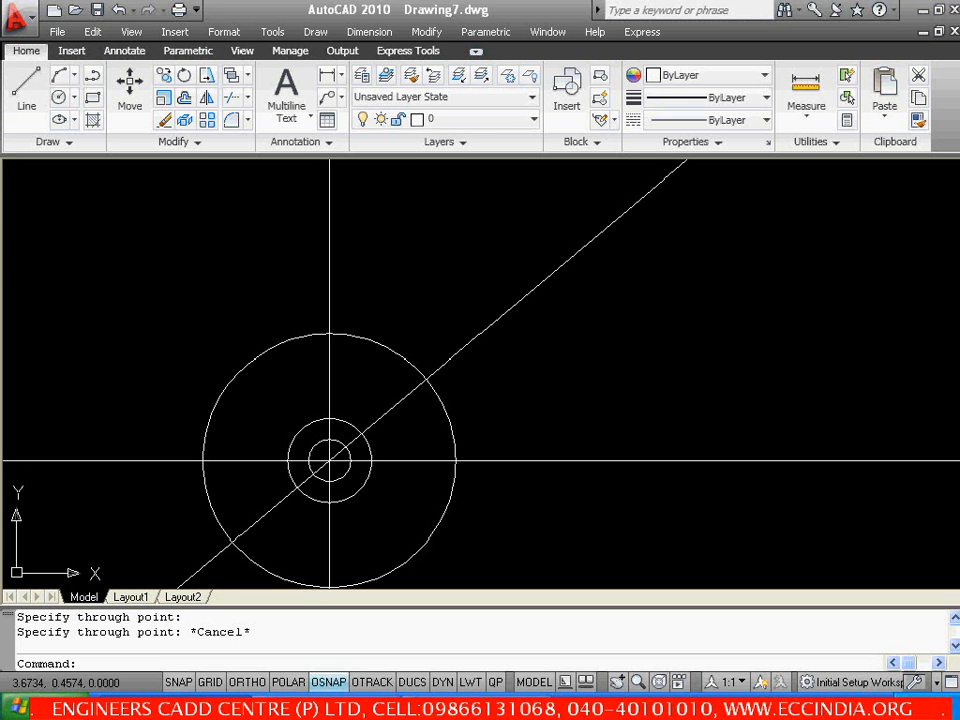
click(316, 32)
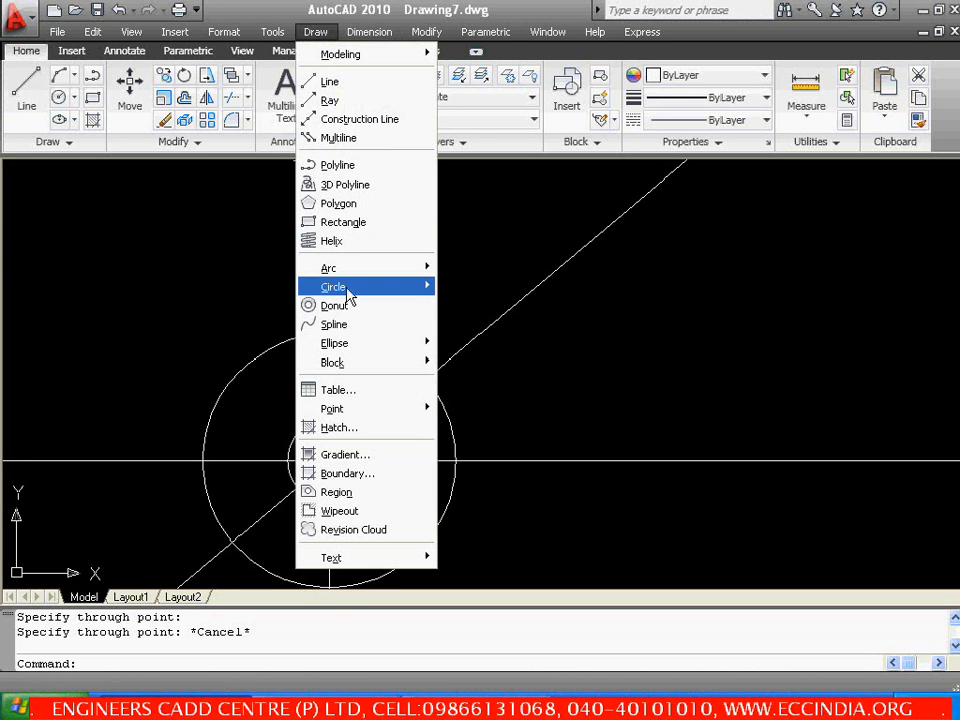
mouse_move(348, 292)
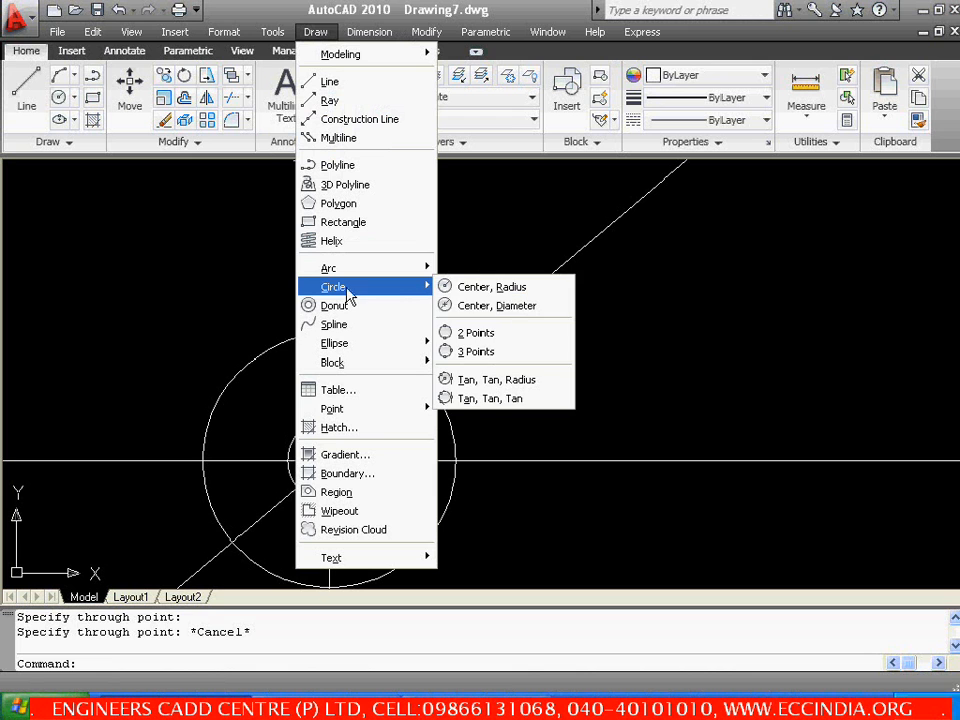
click(460, 292)
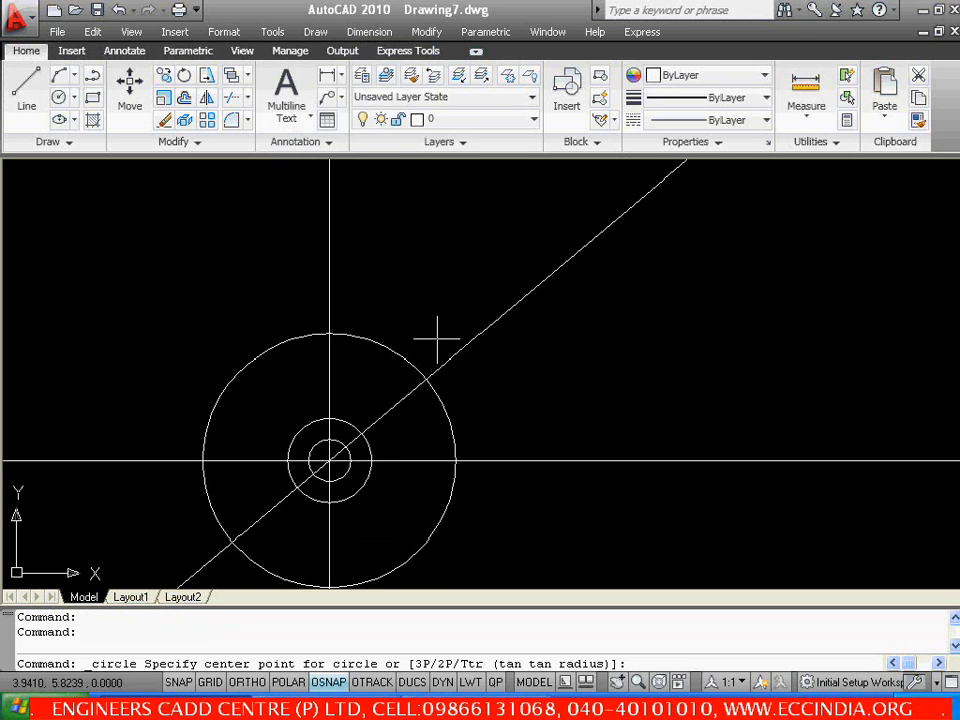
click(426, 379)
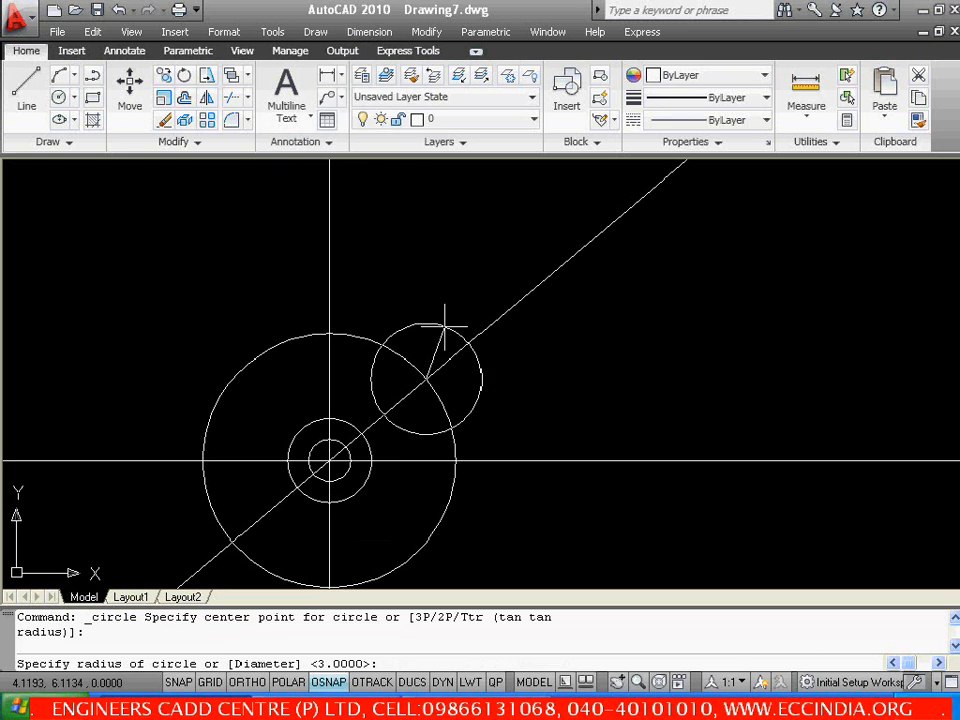
text(.5)
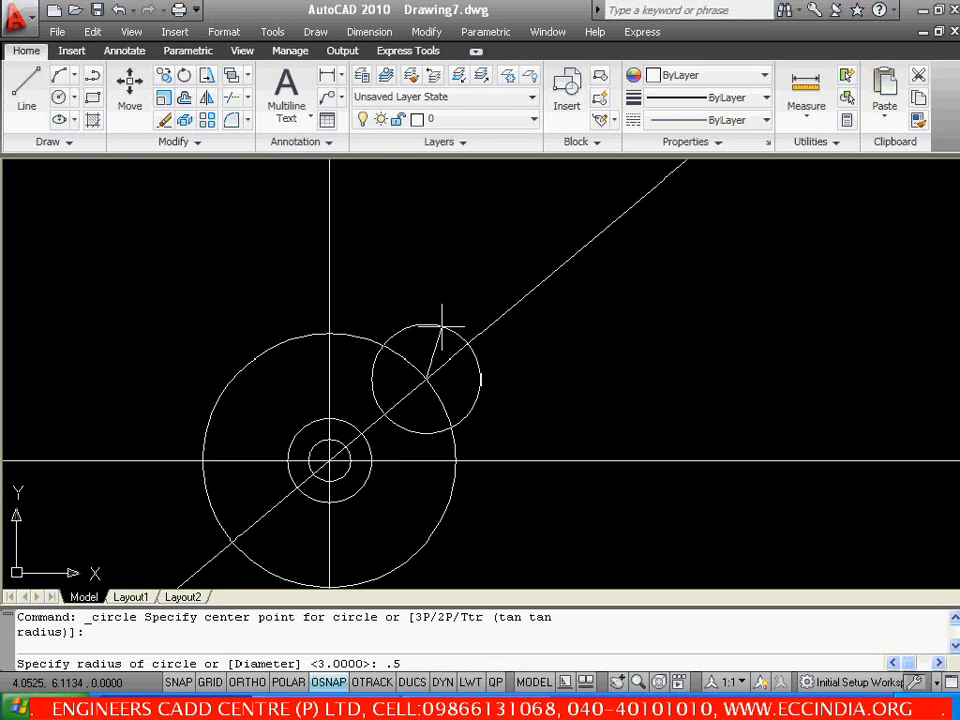
key(Return)
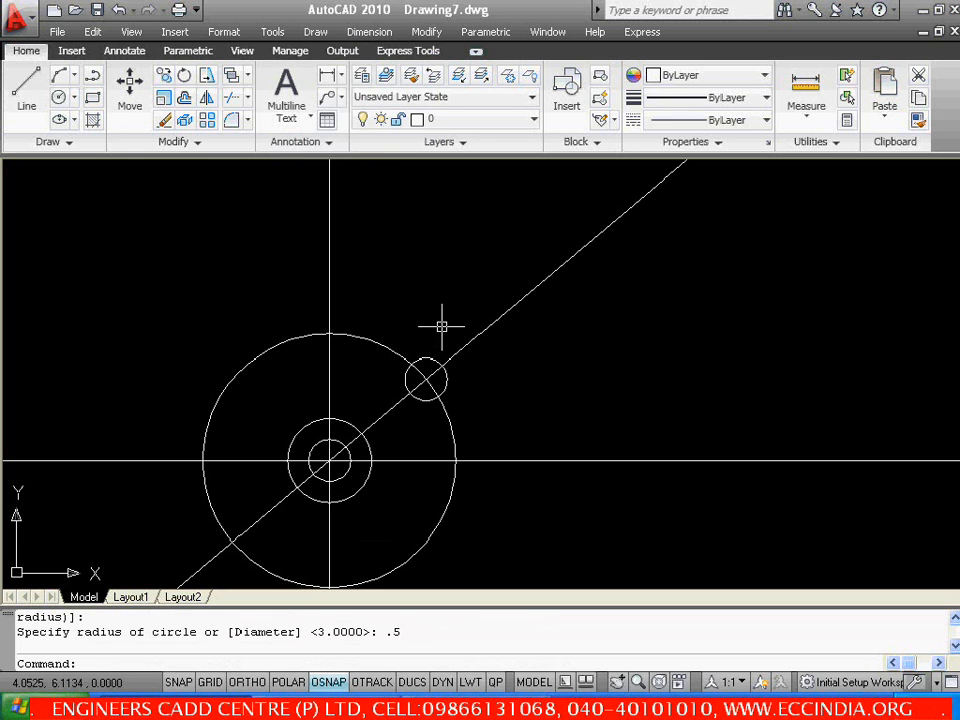
Draw a concentric circle with radius 1 around the 0.5-radius circle on the 40° line
click(316, 32)
mouse_move(369, 290)
click(448, 285)
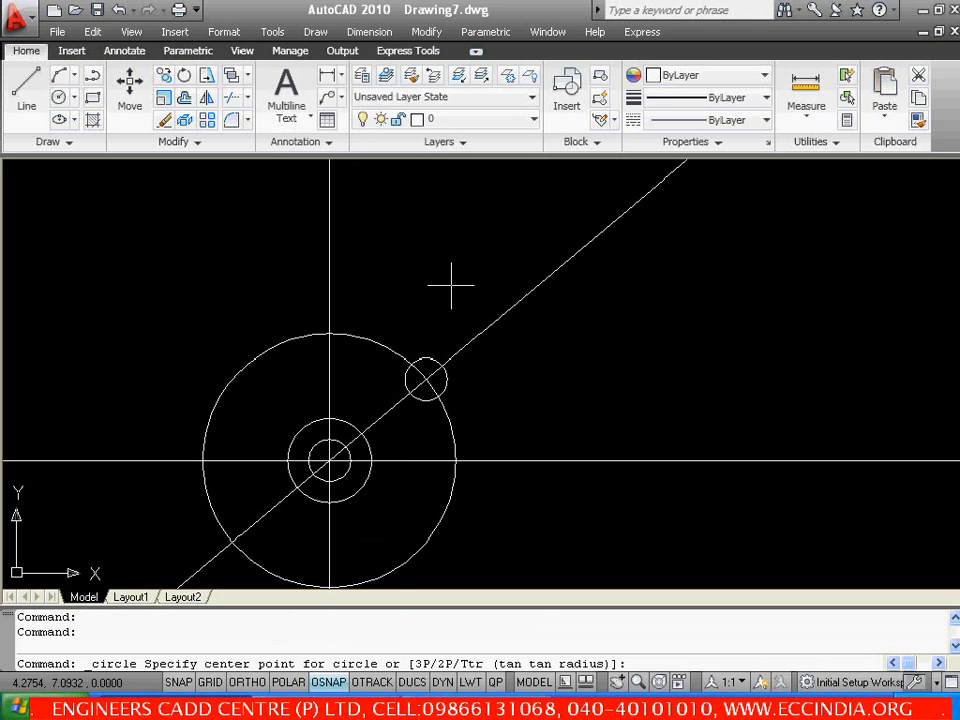
click(426, 381)
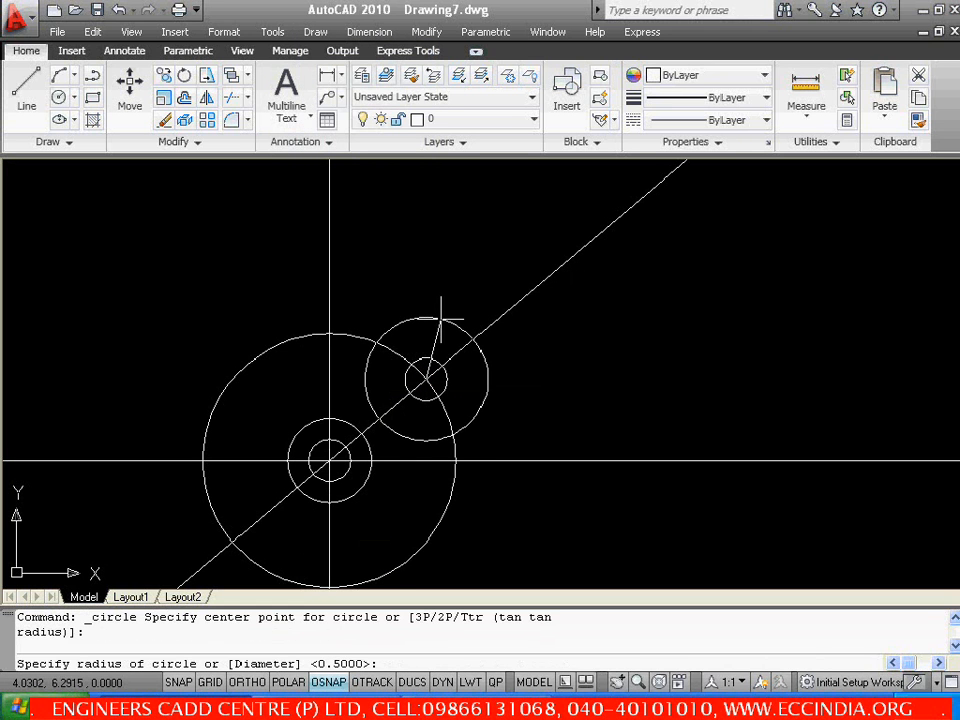
text(1)
key(Return)
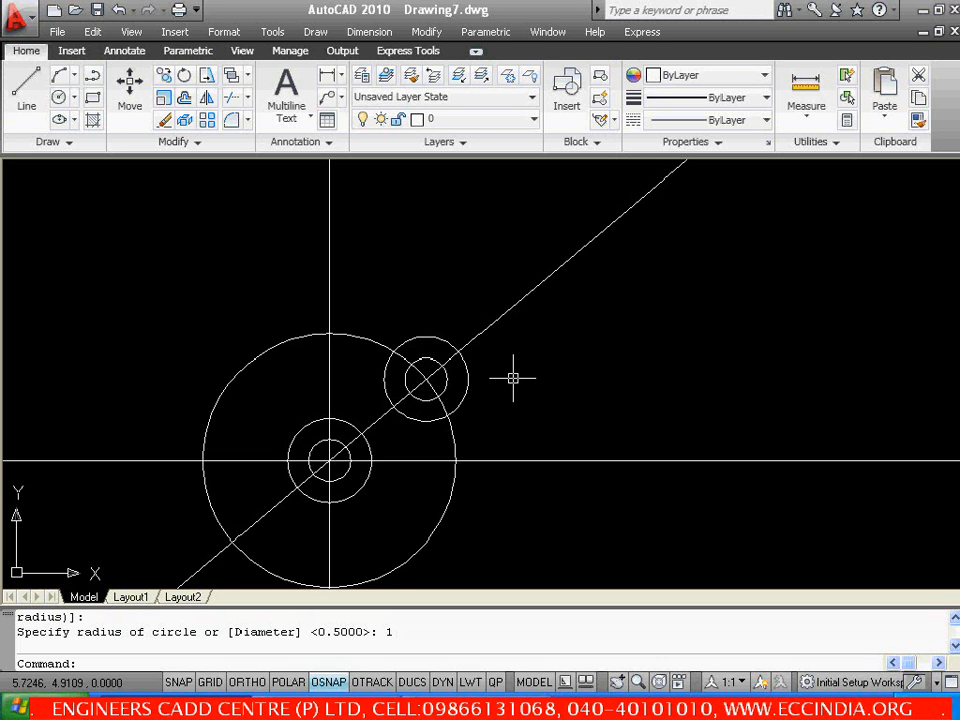
Copy the two slot-end circles from their centre on the 40° line to the radius-3 circle's intersection with the horizontal construction line
text(co)
key(Return)
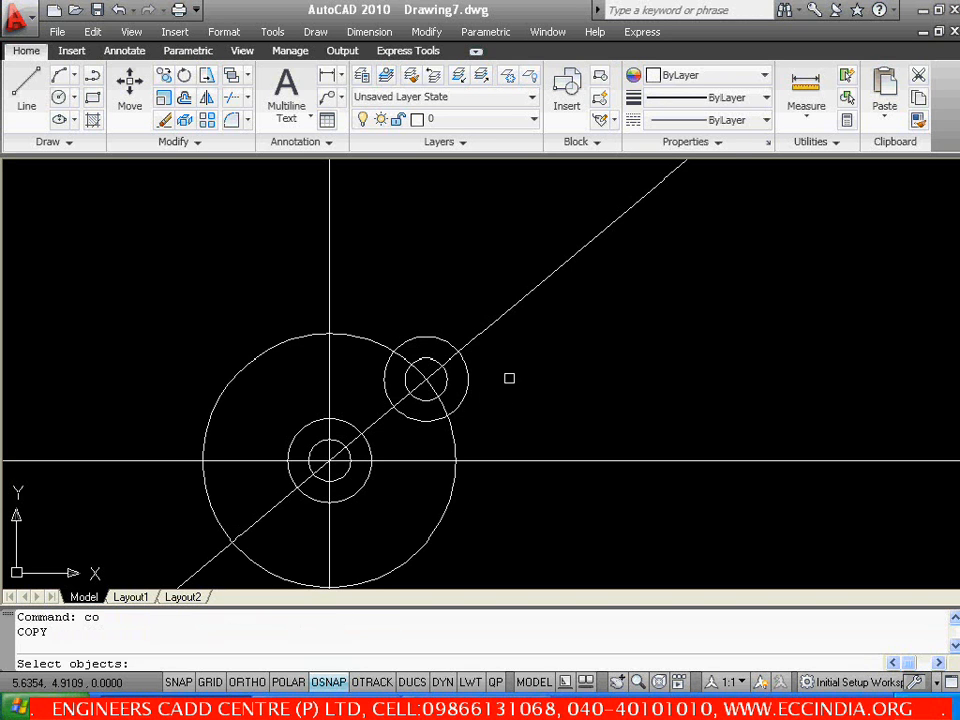
click(458, 402)
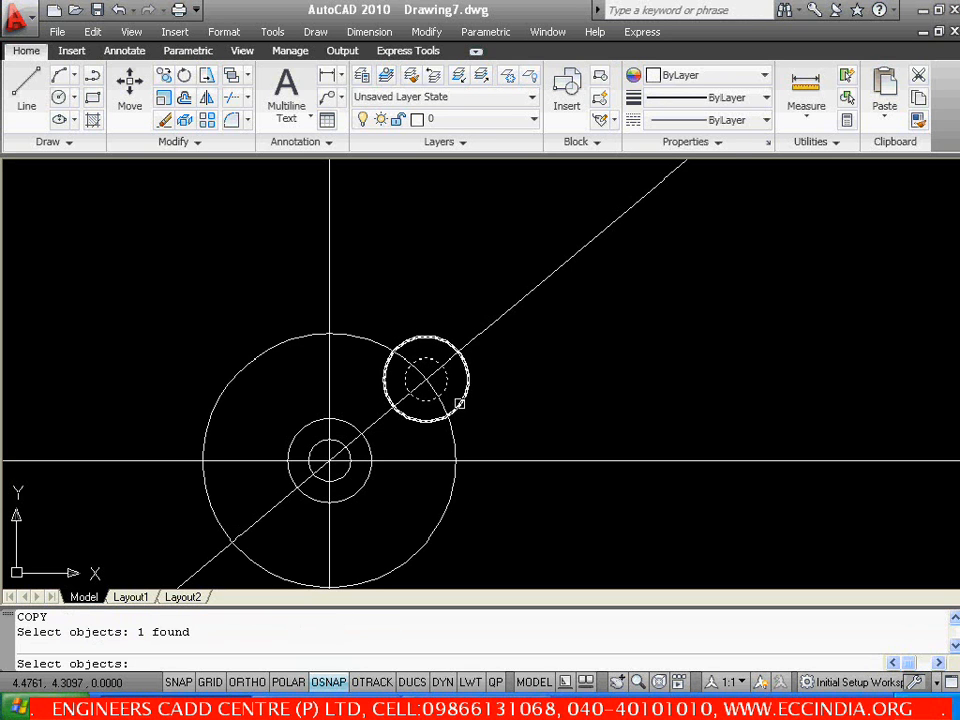
click(459, 404)
key(Return)
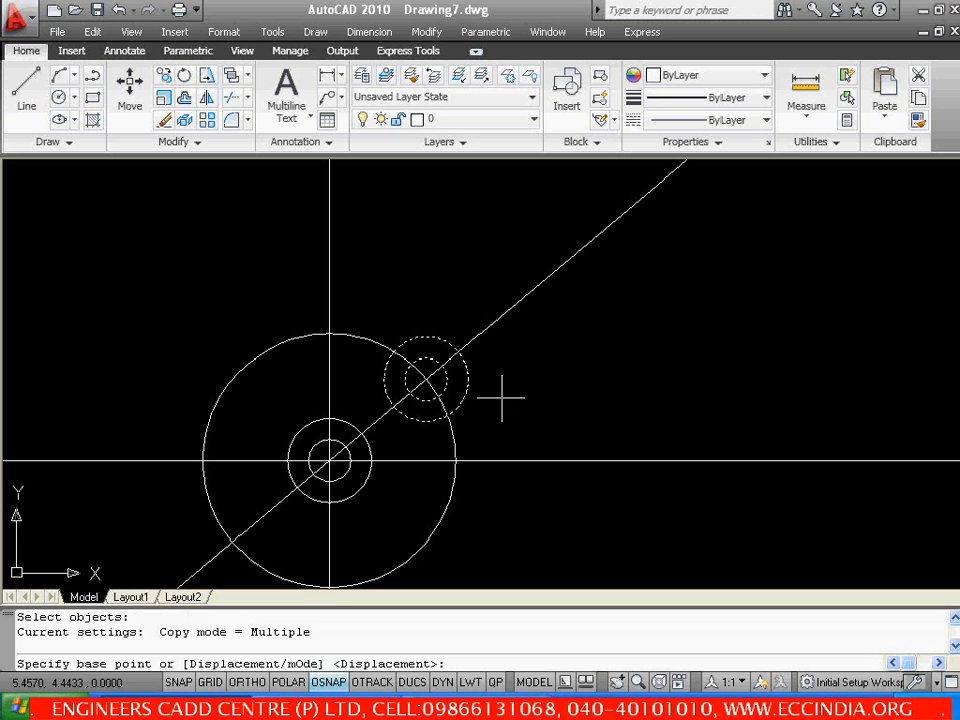
click(426, 378)
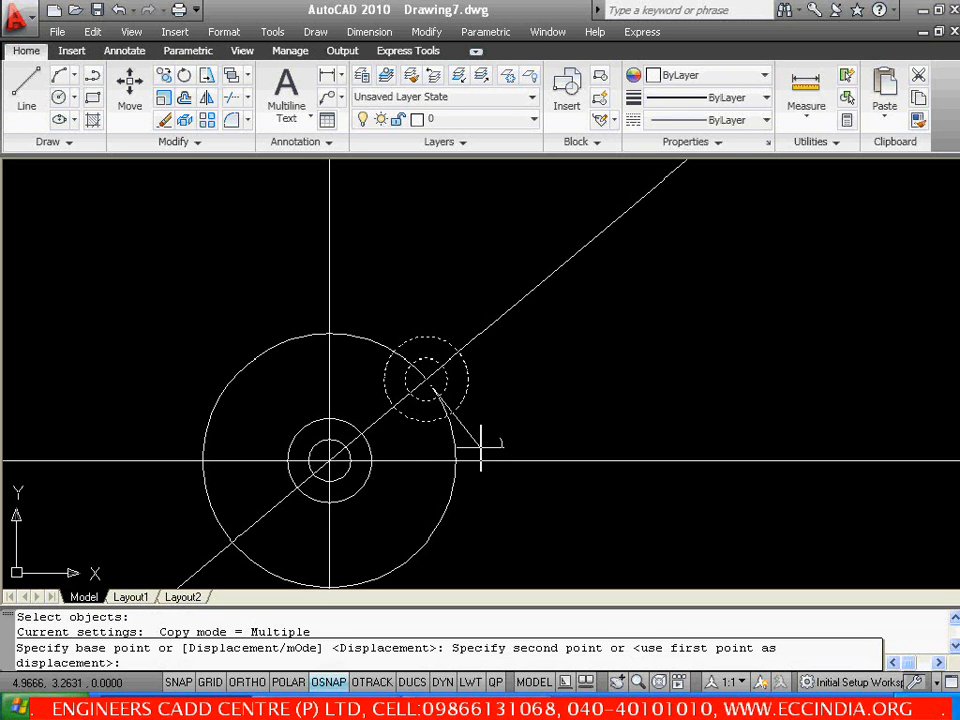
click(456, 460)
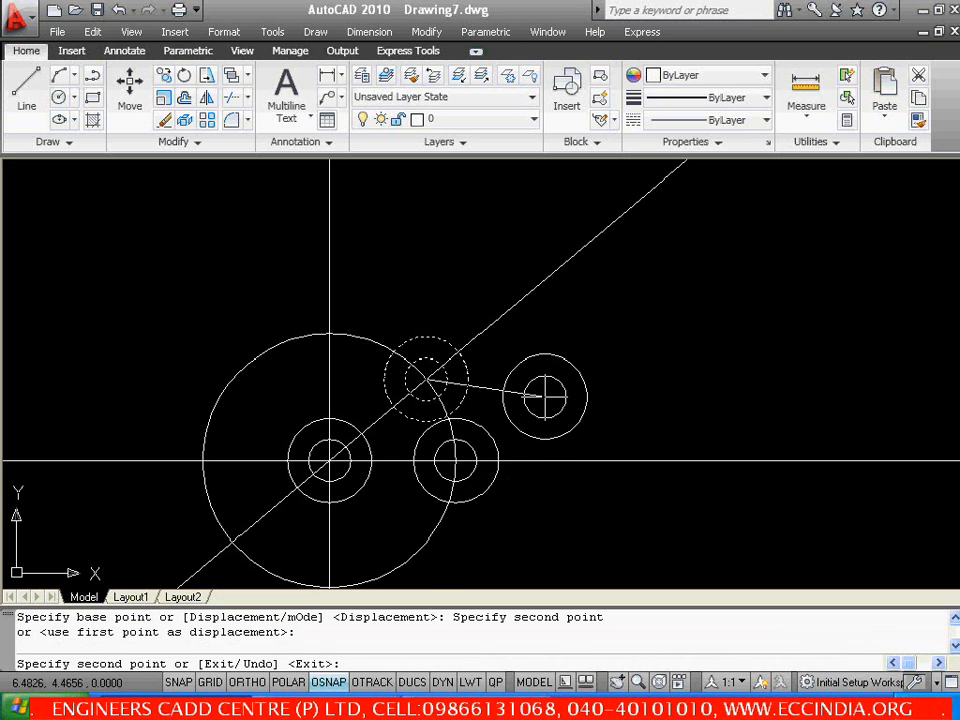
key(Escape)
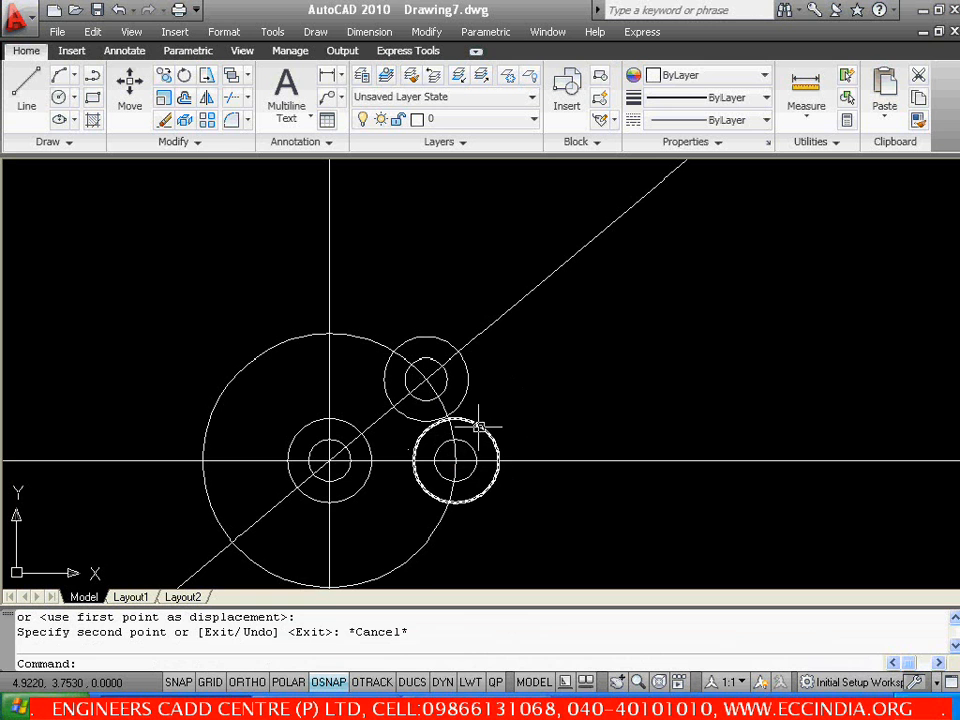
Check the workbook drawing, return to AutoCAD and fillet the undersides of the 2-diameter hub circle and the copied outer circle with radius 3
key(alt+Tab)
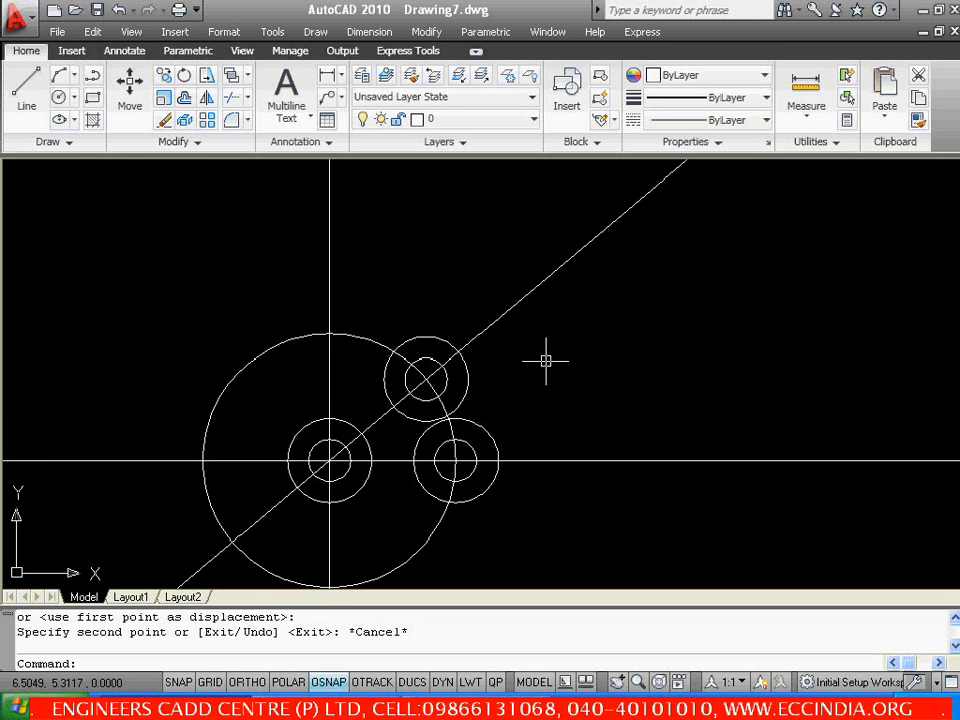
text(f)
key(Return)
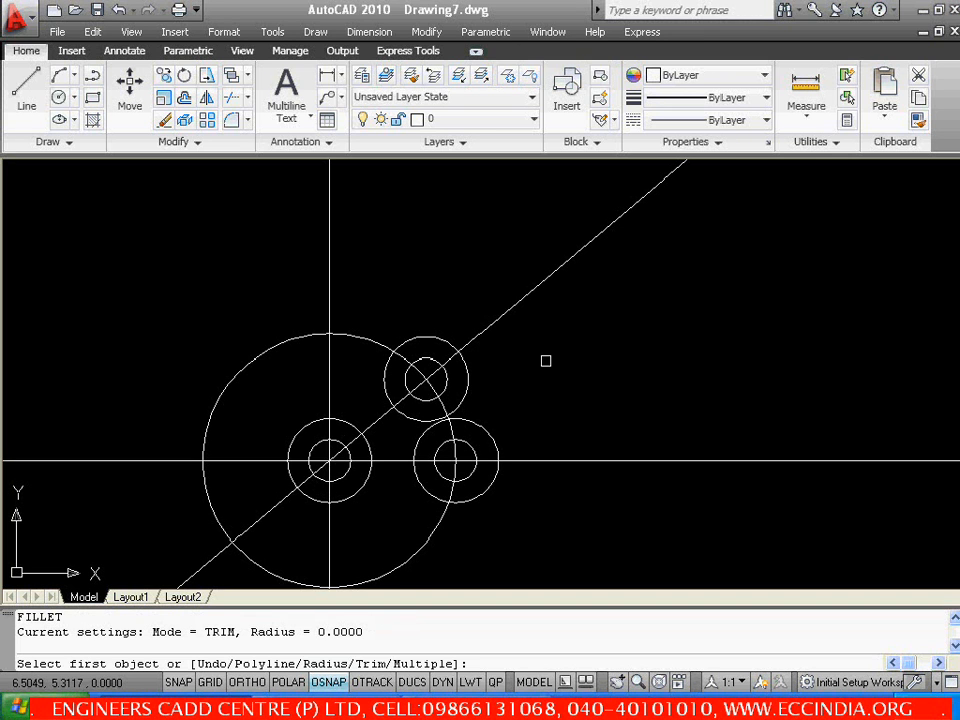
text(r)
key(Return)
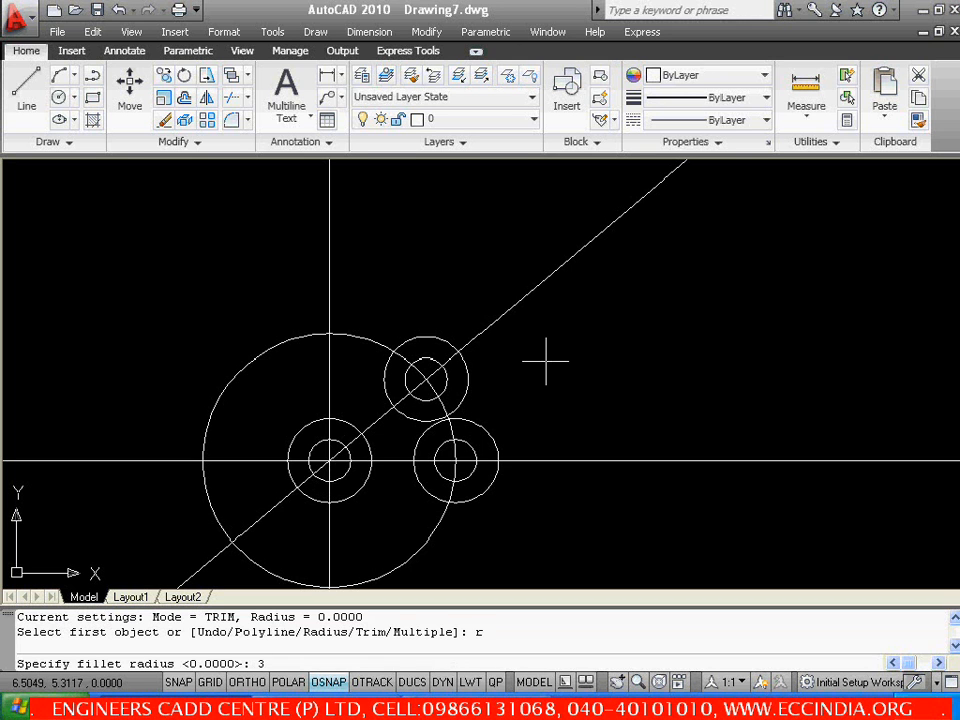
text(3)
key(Return)
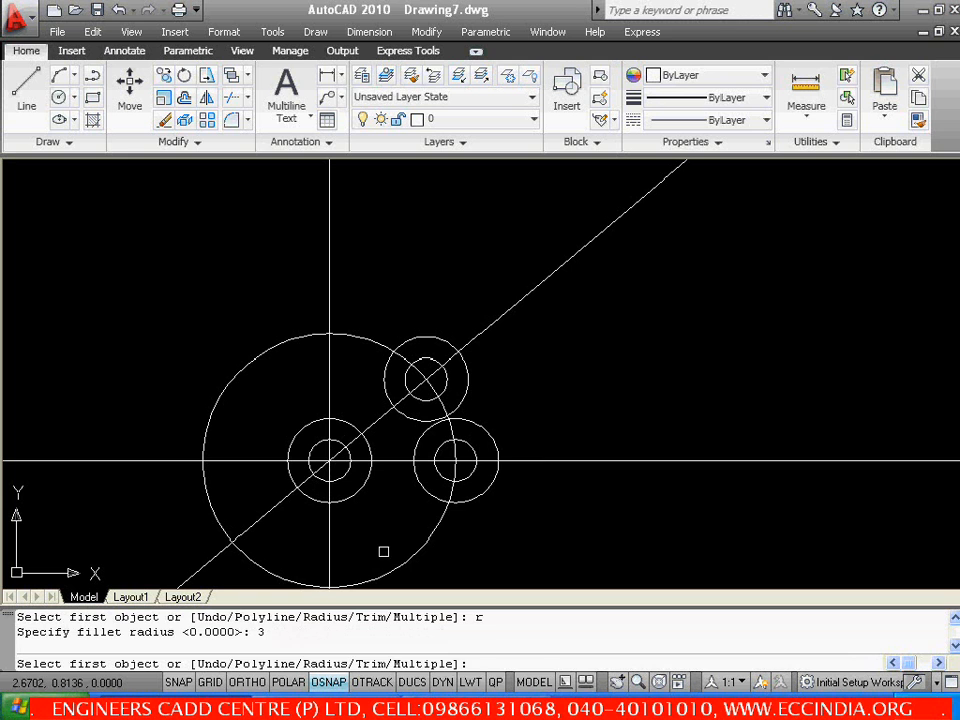
click(426, 492)
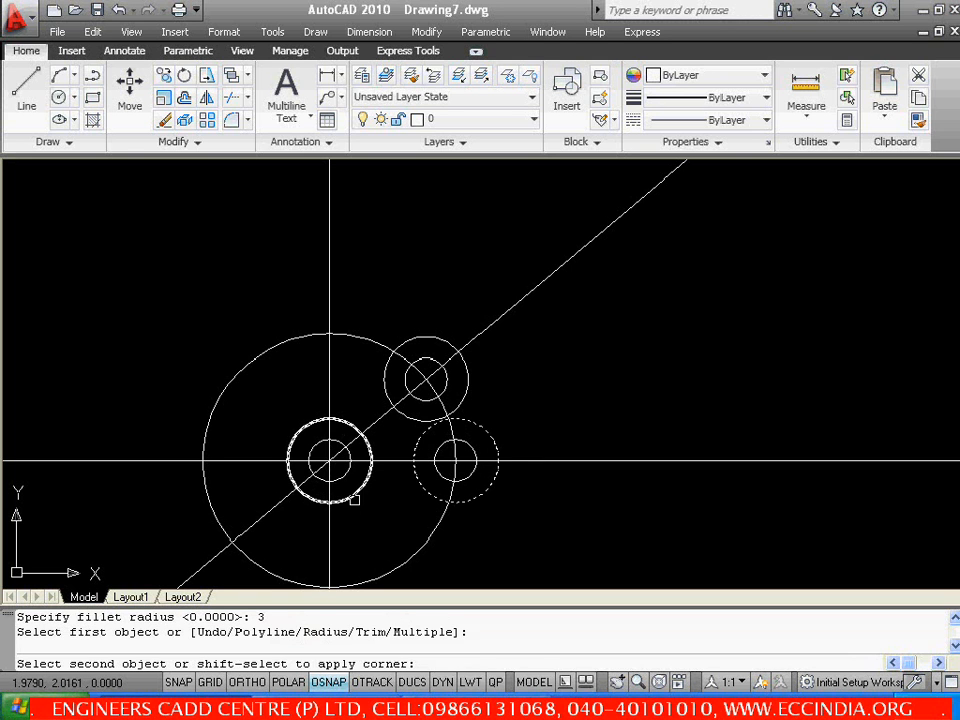
click(355, 494)
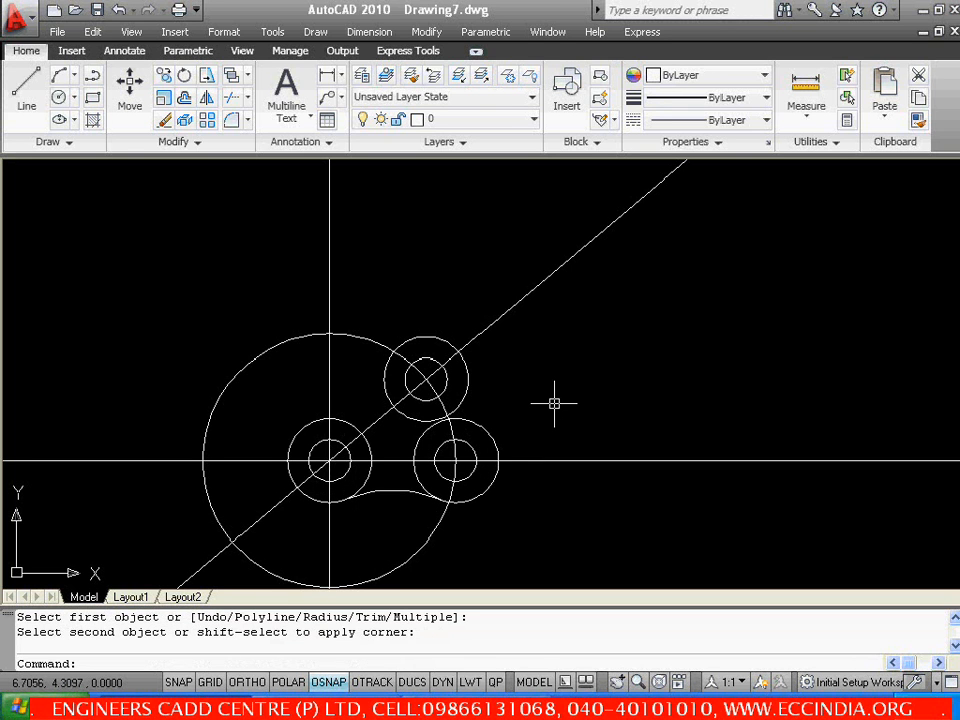
Check the workbook in Adobe Reader, return to AutoCAD and draw a radius-5 circle tangent to the 2-diameter hub circle and the upper outer circle
click(324, 704)
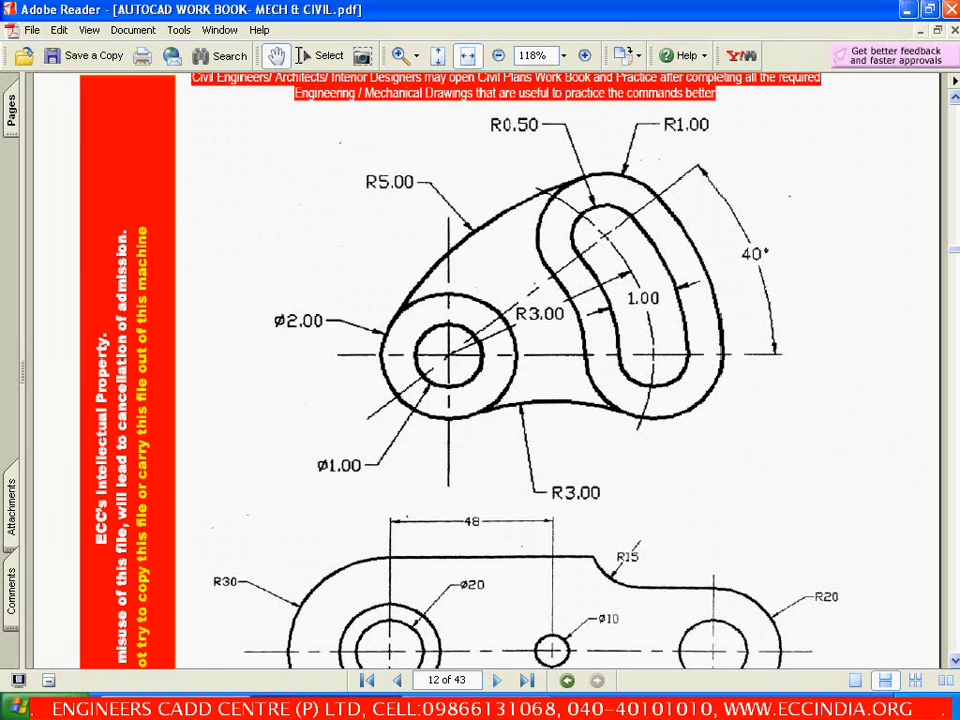
click(165, 706)
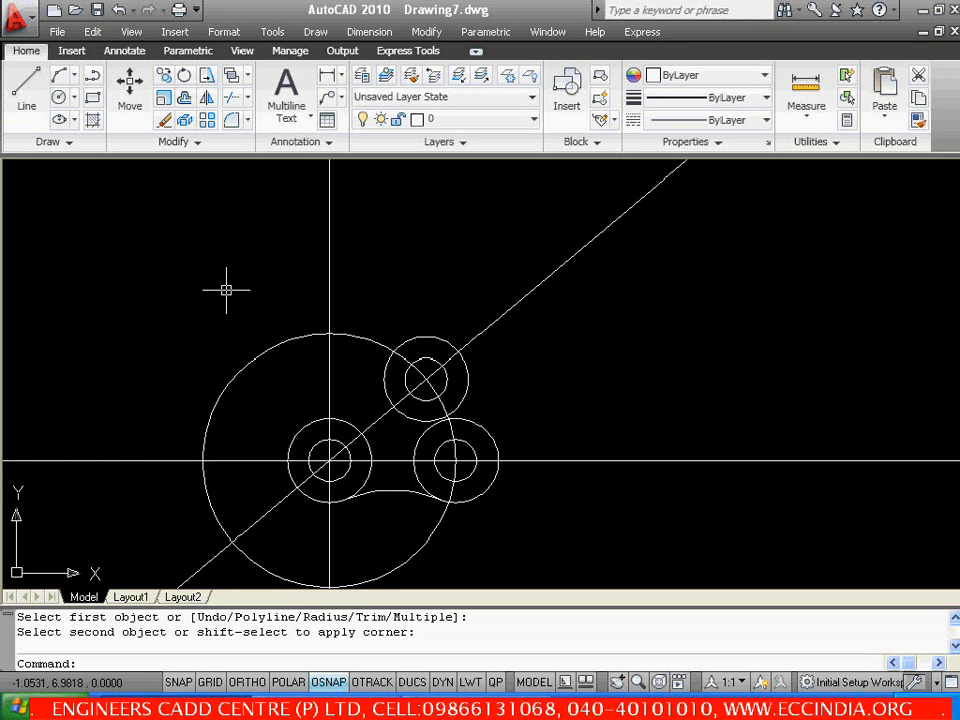
click(315, 31)
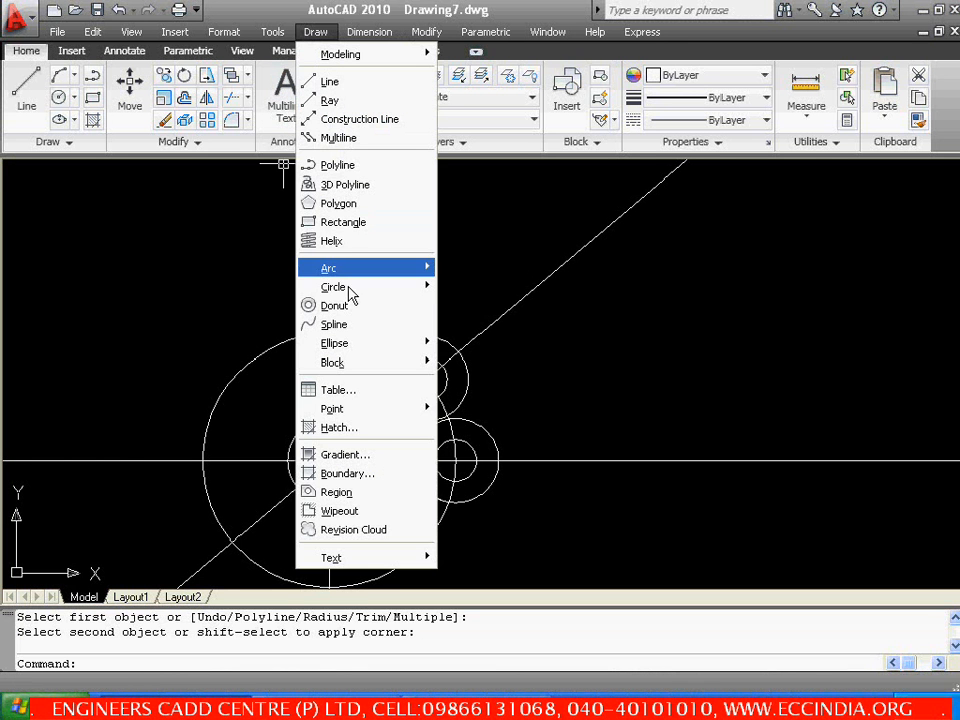
mouse_move(350, 298)
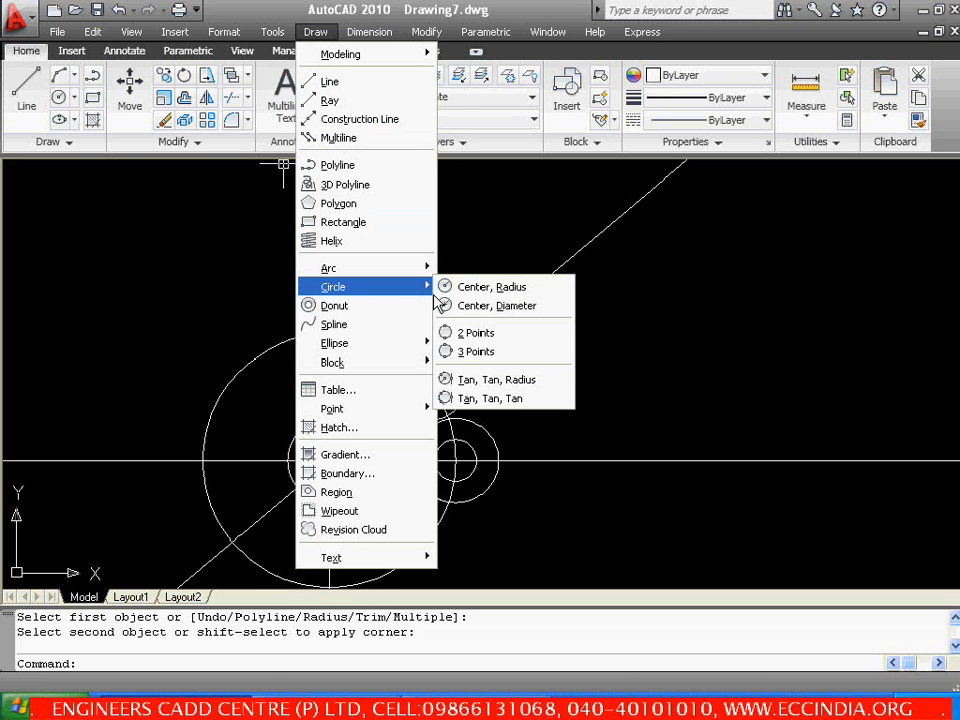
click(499, 384)
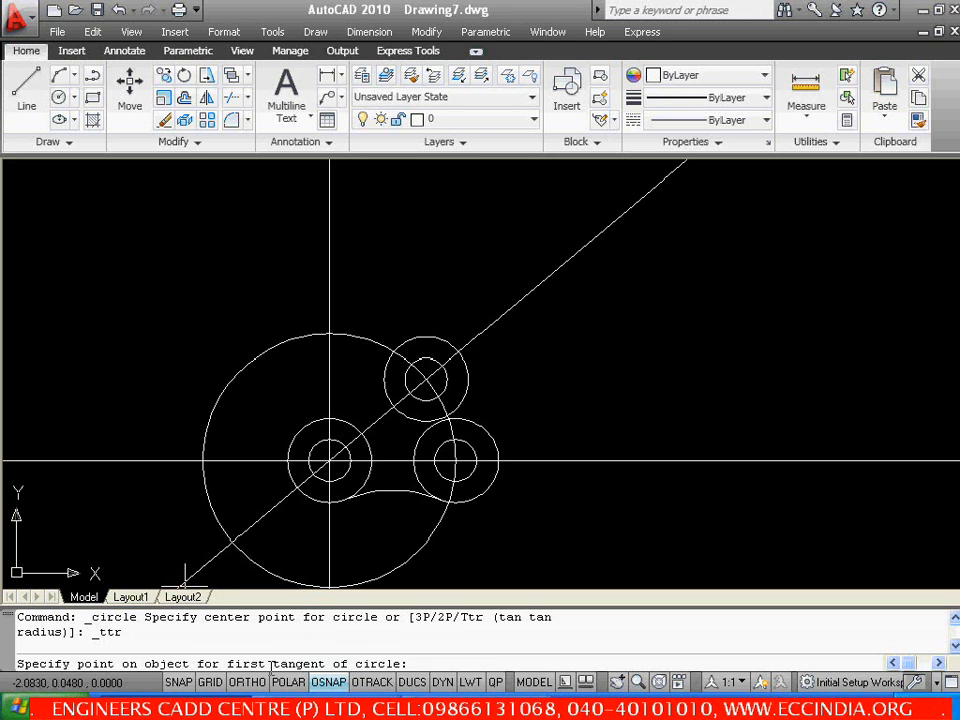
click(289, 444)
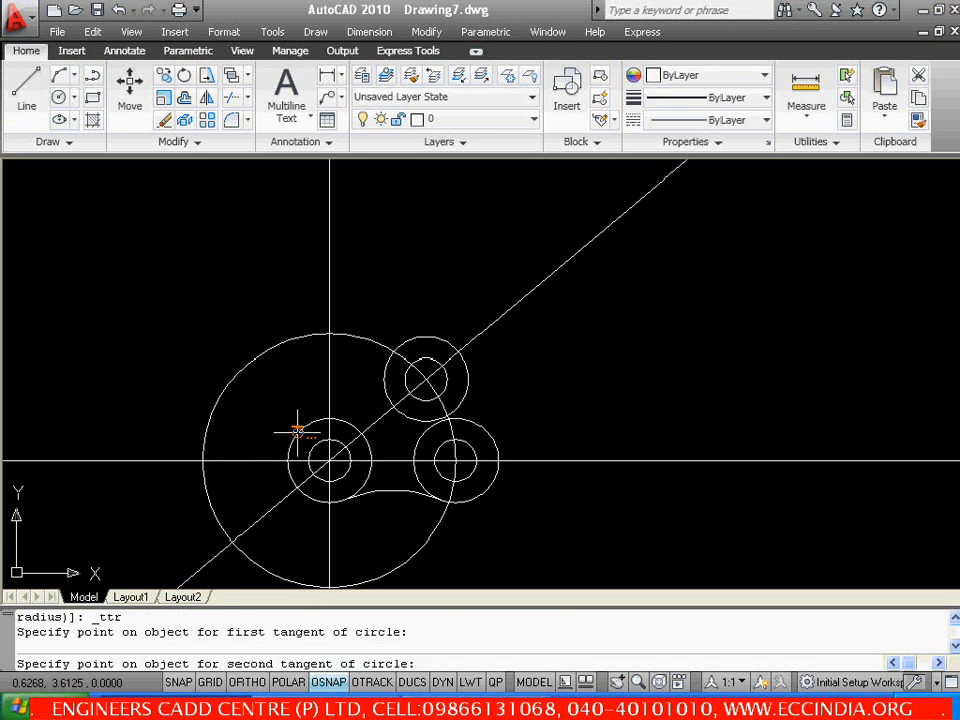
click(438, 334)
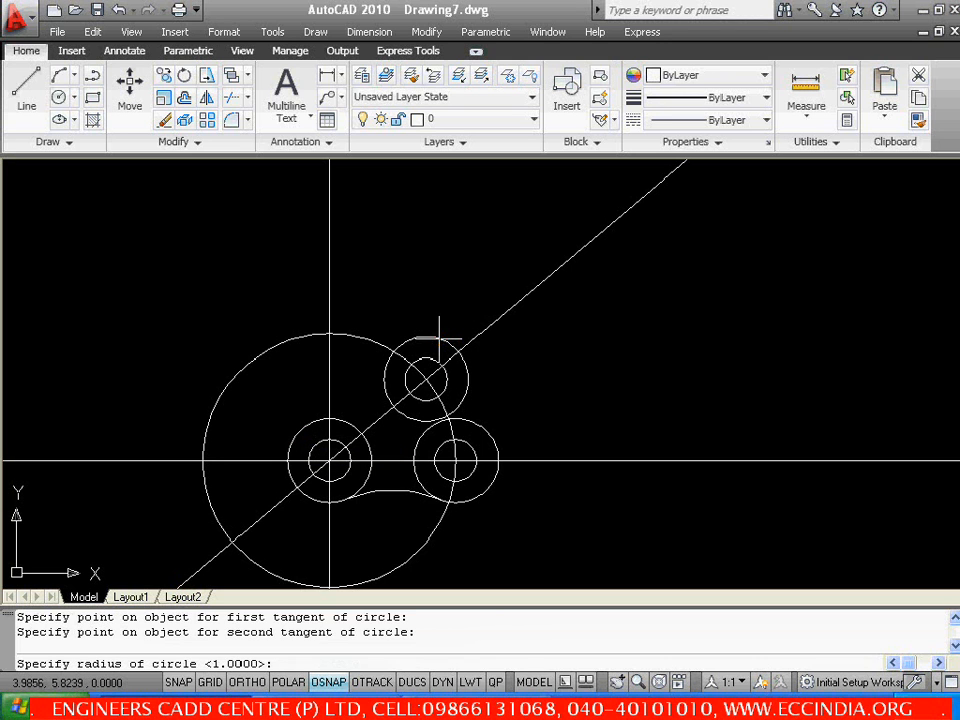
text(5)
key(Return)
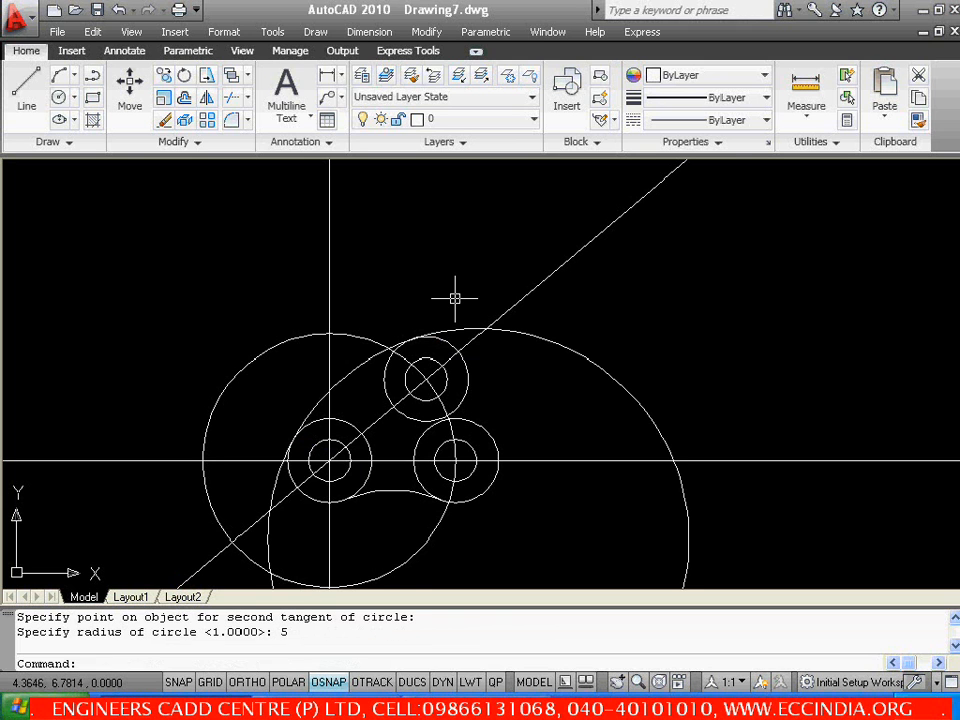
Trim the radius-5 circle where it crosses the hub and upper outer circles, keeping the tangent arc between them
middle_drag(482, 355, 479, 293)
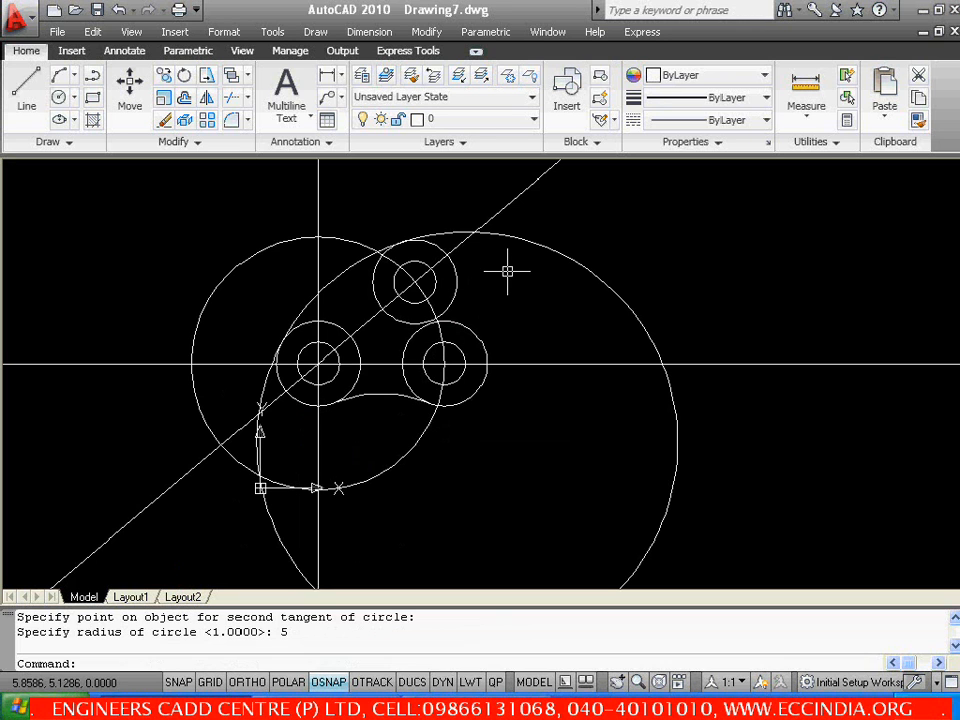
text(tr)
key(Return)
key(Return)
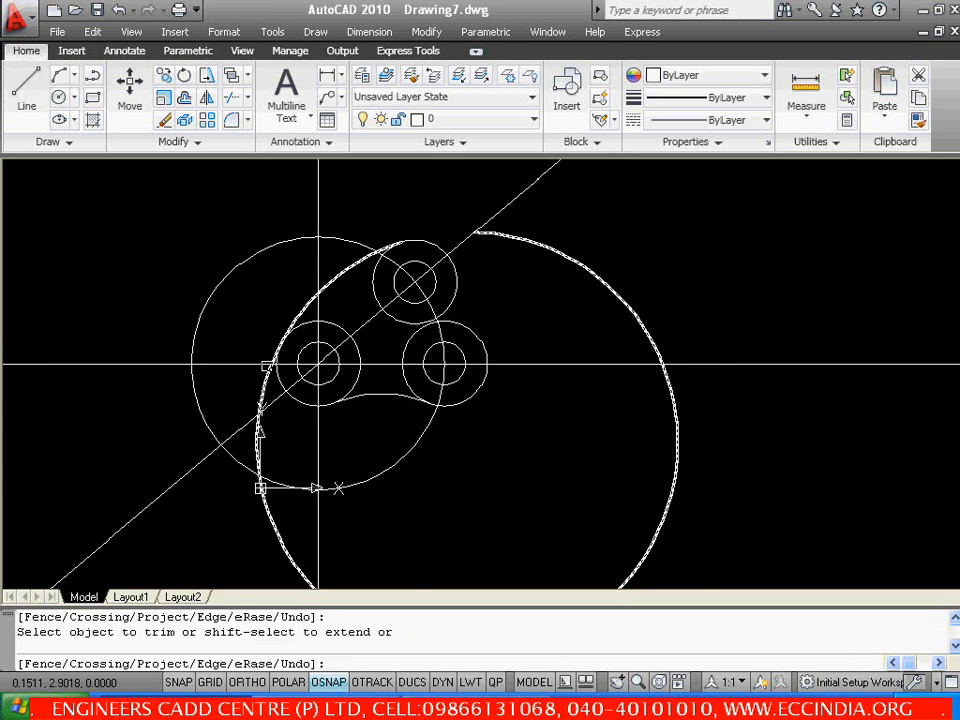
scroll(270, 366, up, 5)
click(280, 341)
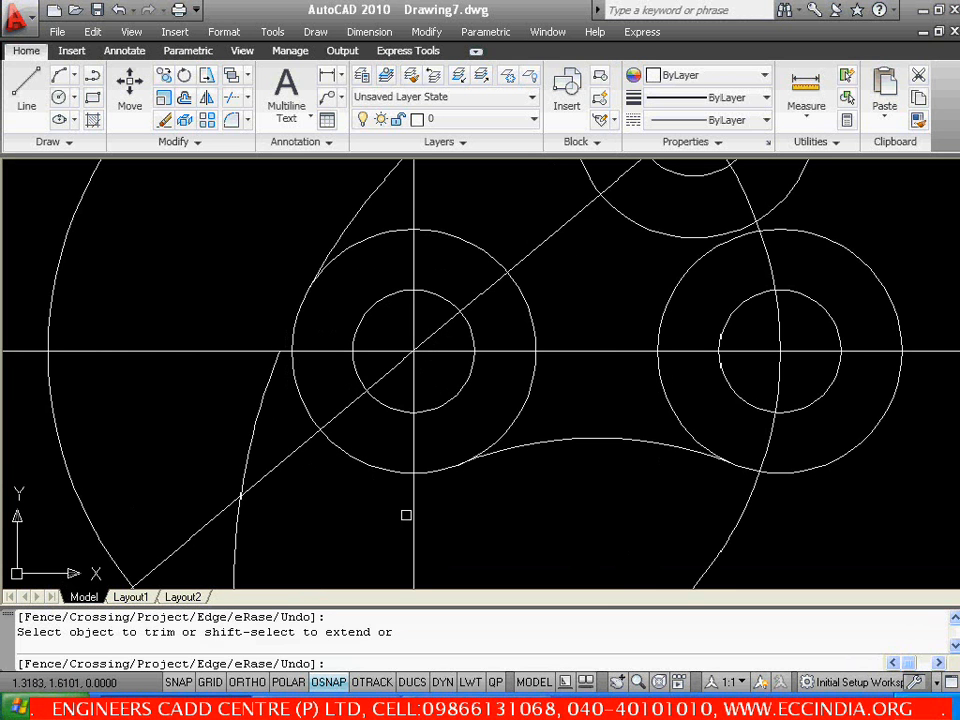
mouse_move(503, 478)
middle_down()
mouse_move(455, 498)
mouse_move(278, 516)
middle_up()
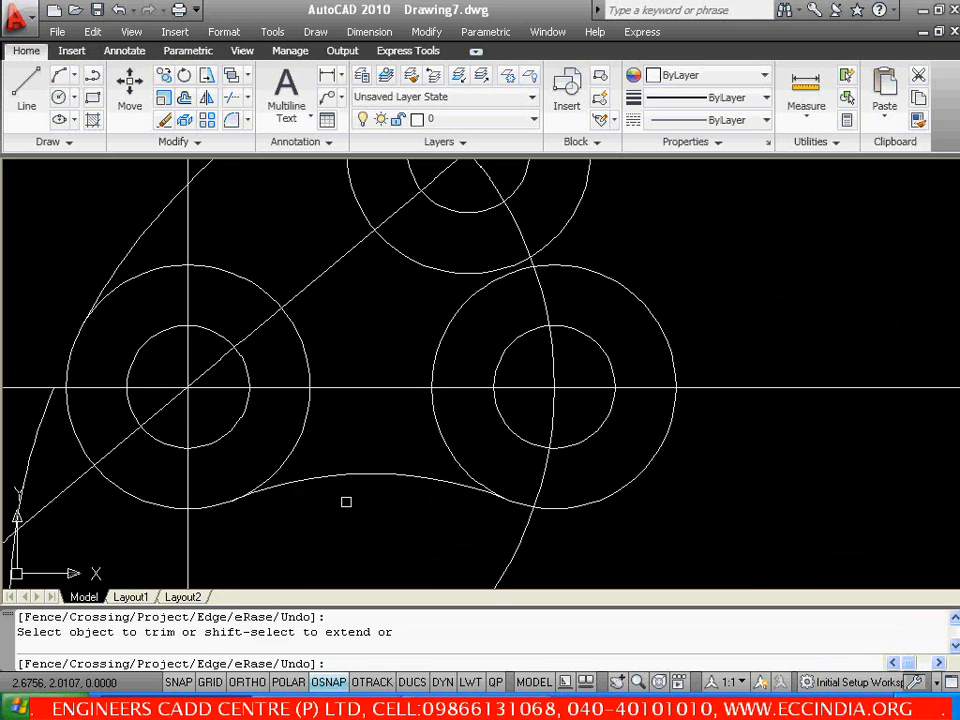
scroll(409, 441, down, 5)
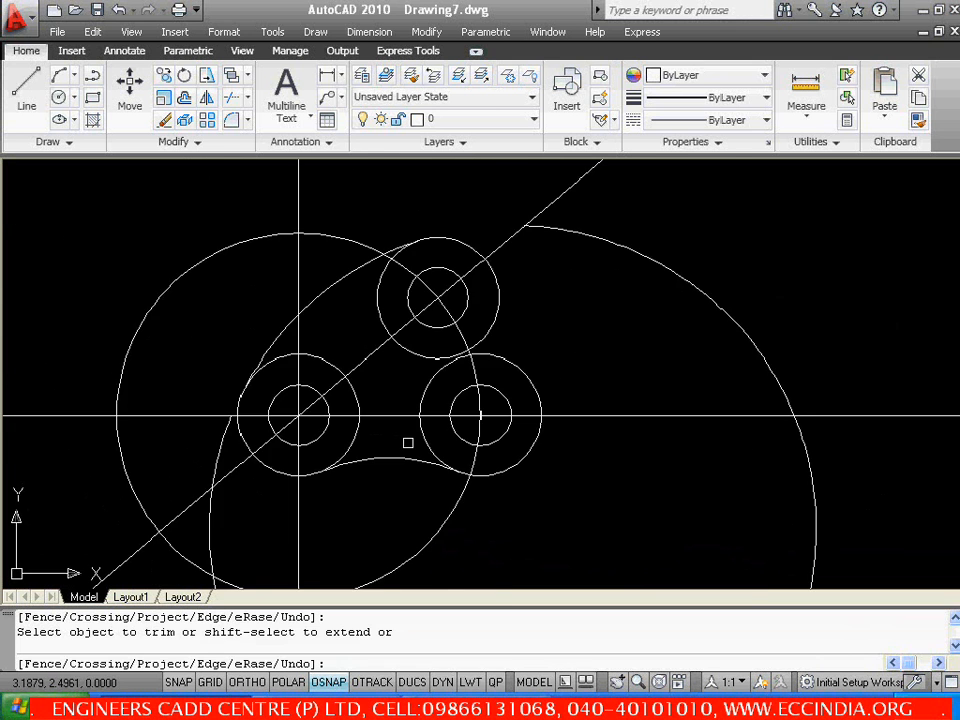
middle_drag(487, 379, 506, 334)
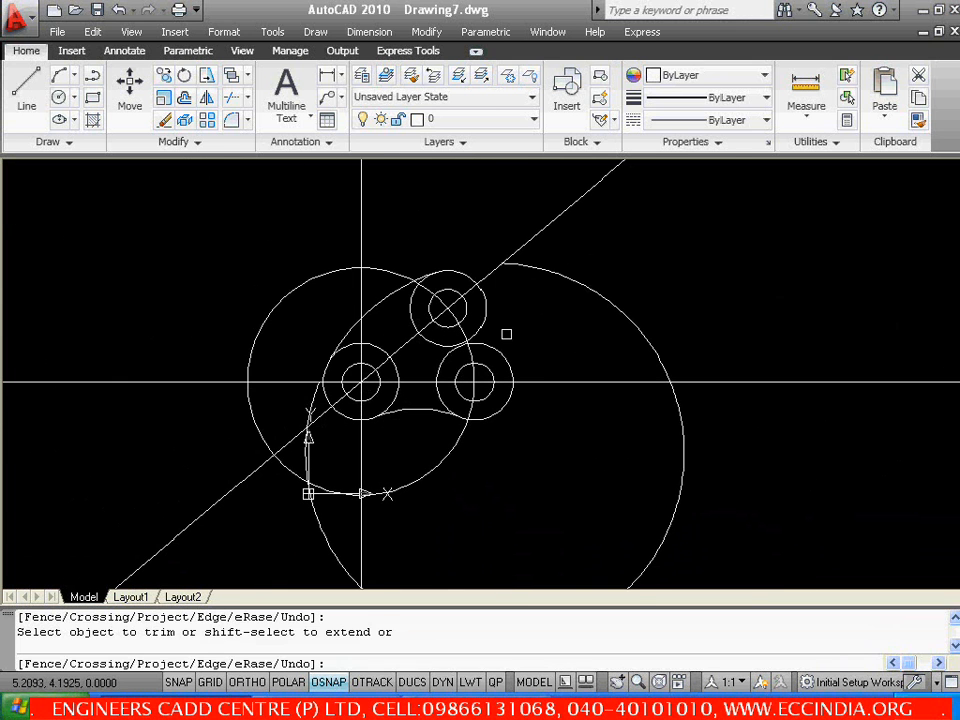
key(Escape)
Erase the large leftover piece of the trimmed radius-5 circle
click(587, 285)
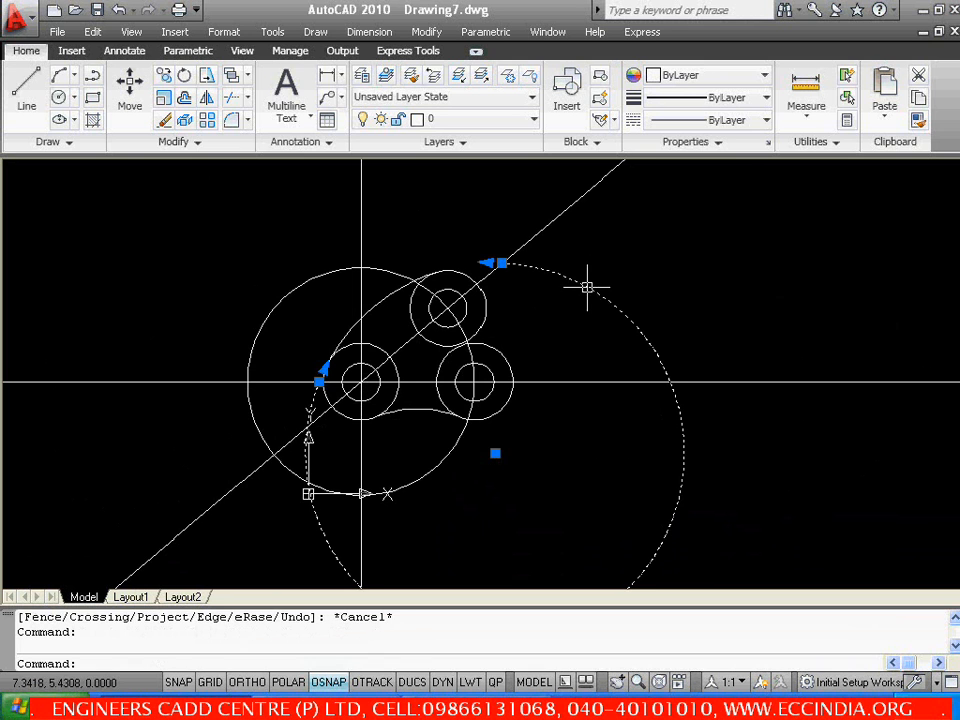
key(Delete)
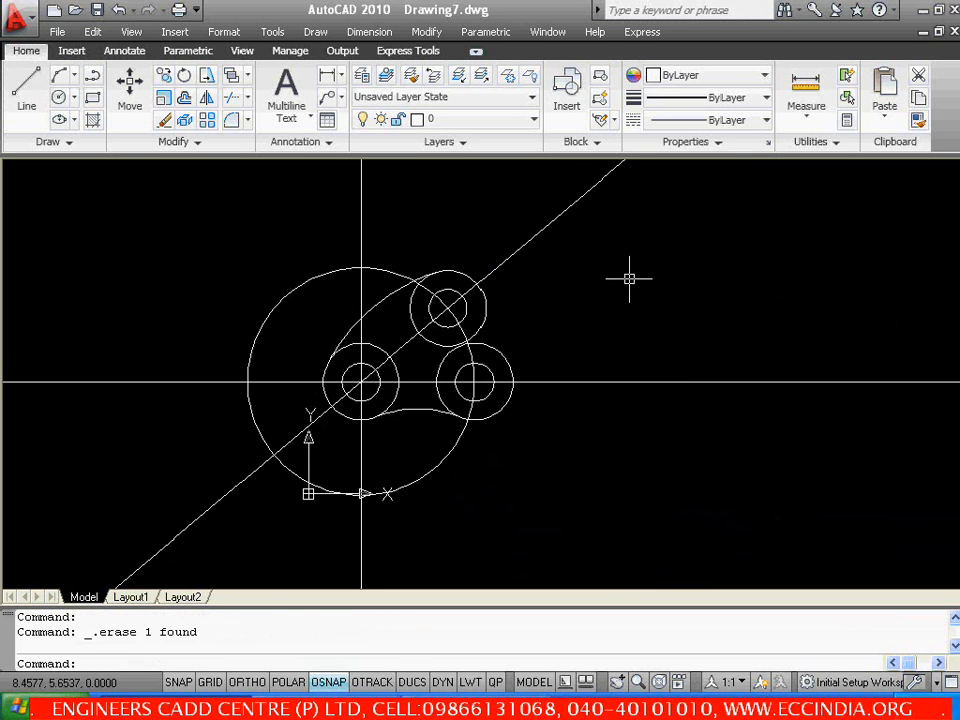
middle_drag(553, 328, 553, 298)
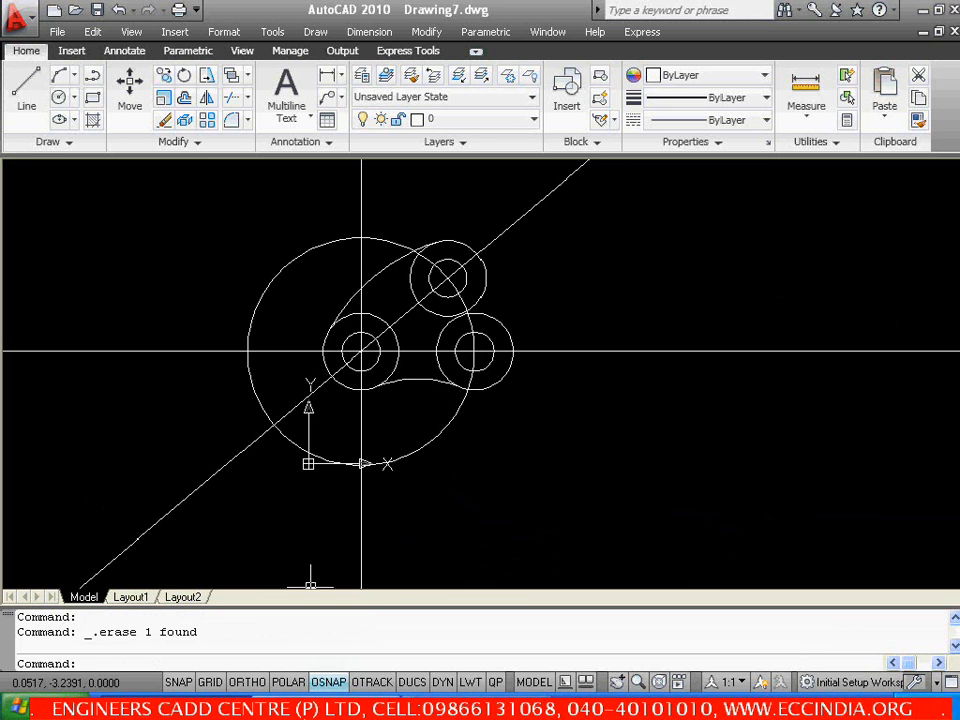
Check the workbook in Adobe Reader, return to AutoCAD and draw a hub-centred arc joining the hub-facing sides of the two outer slot-end circles
click(308, 706)
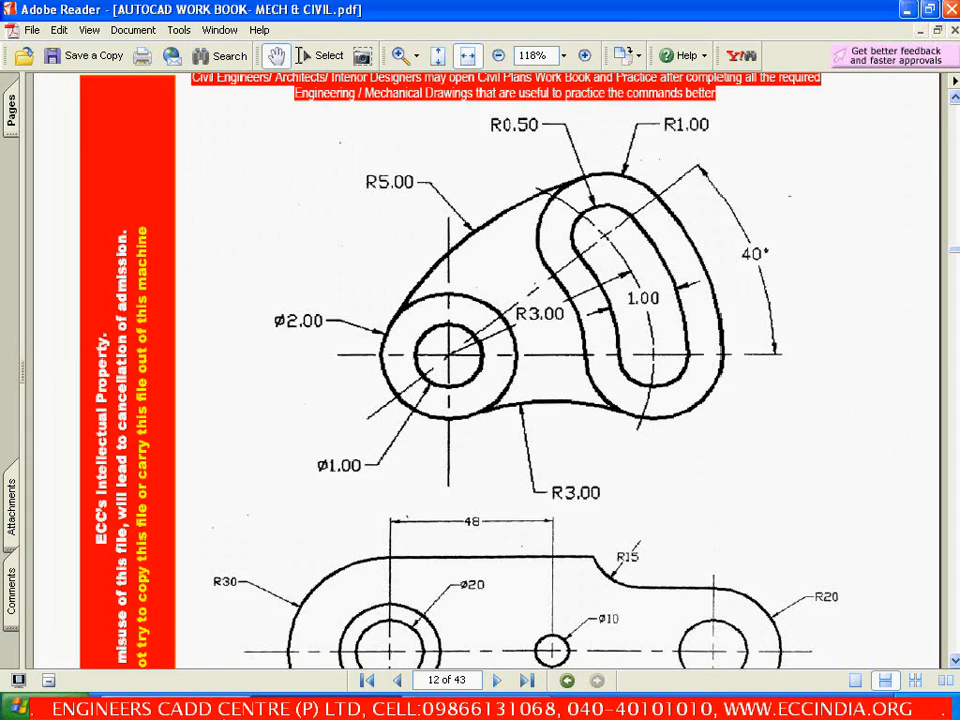
click(250, 700)
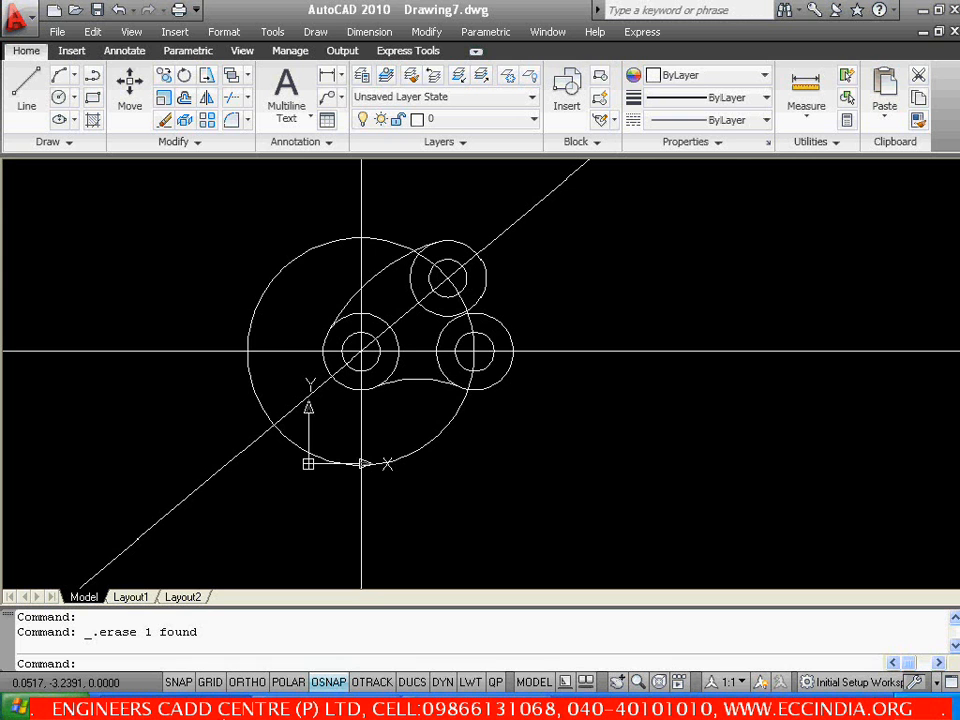
click(318, 33)
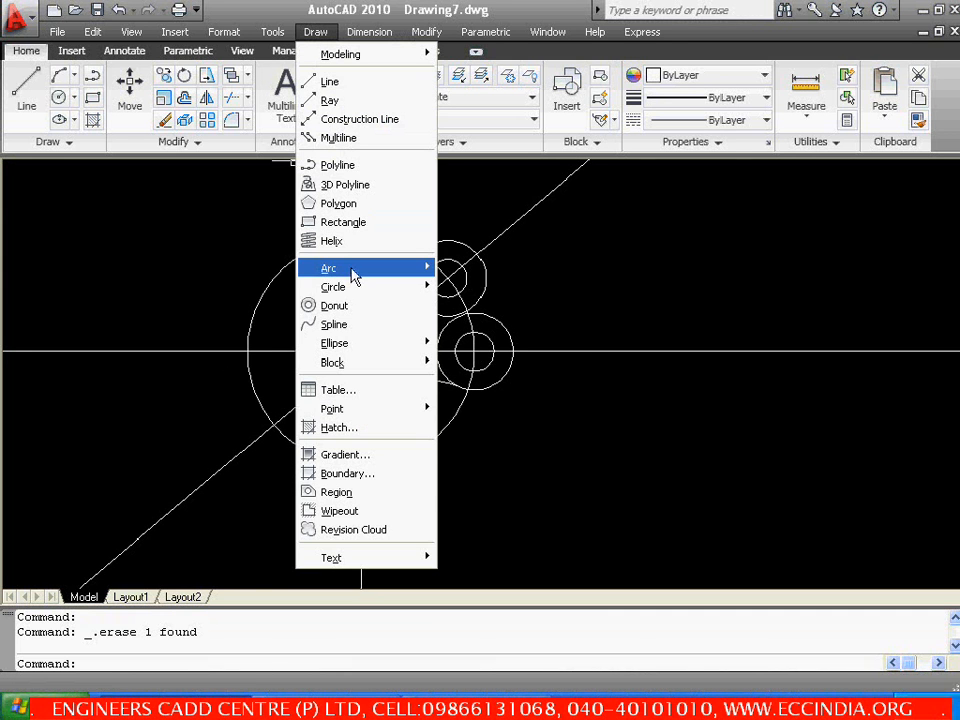
mouse_move(372, 276)
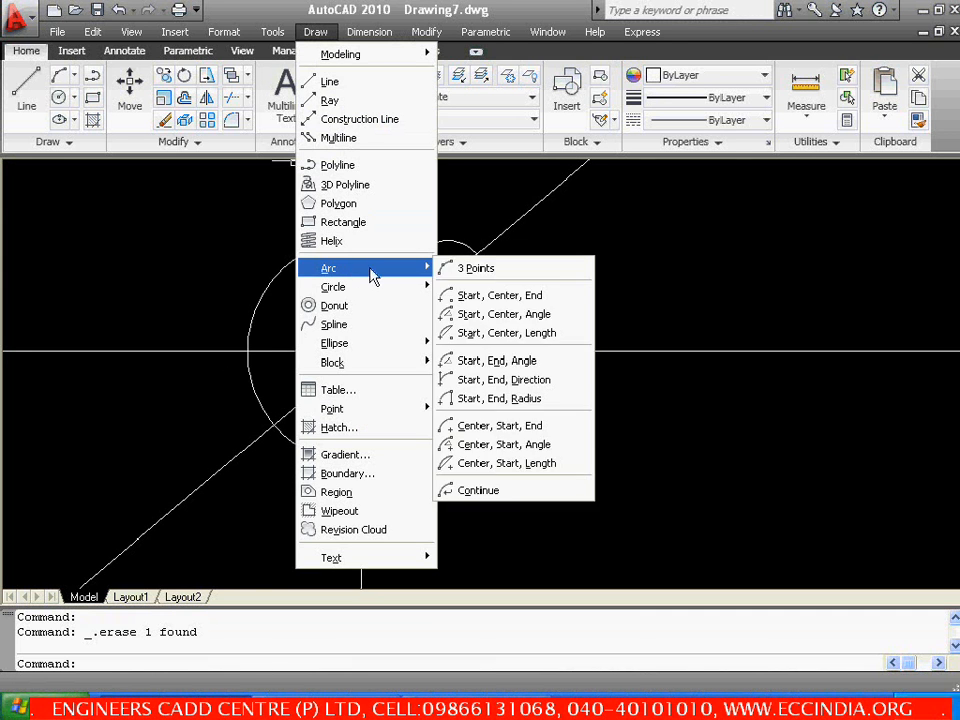
click(511, 434)
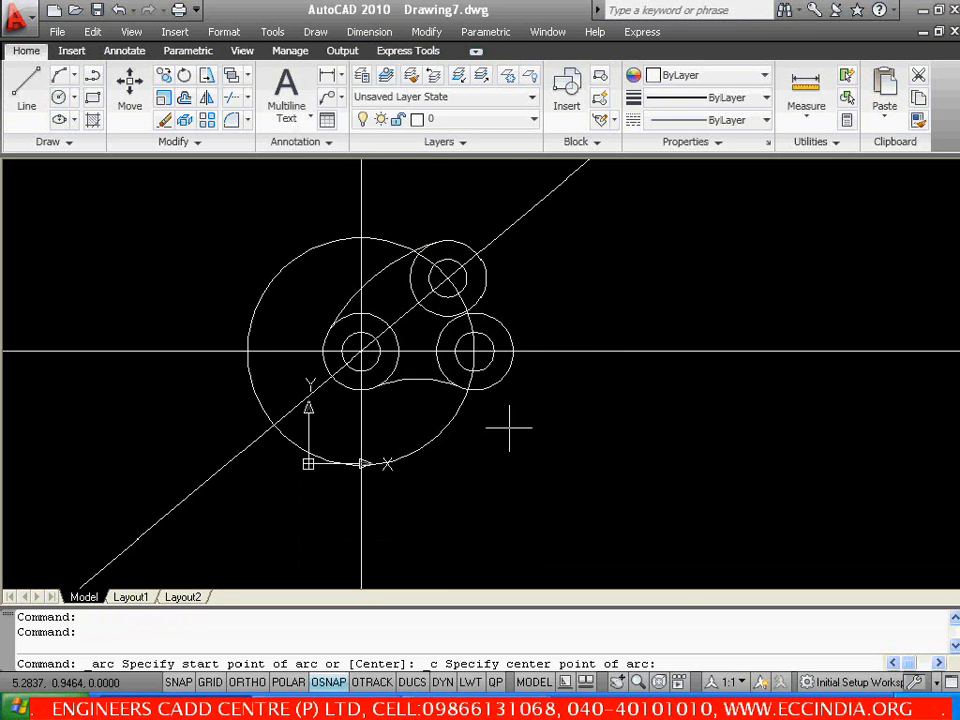
click(361, 350)
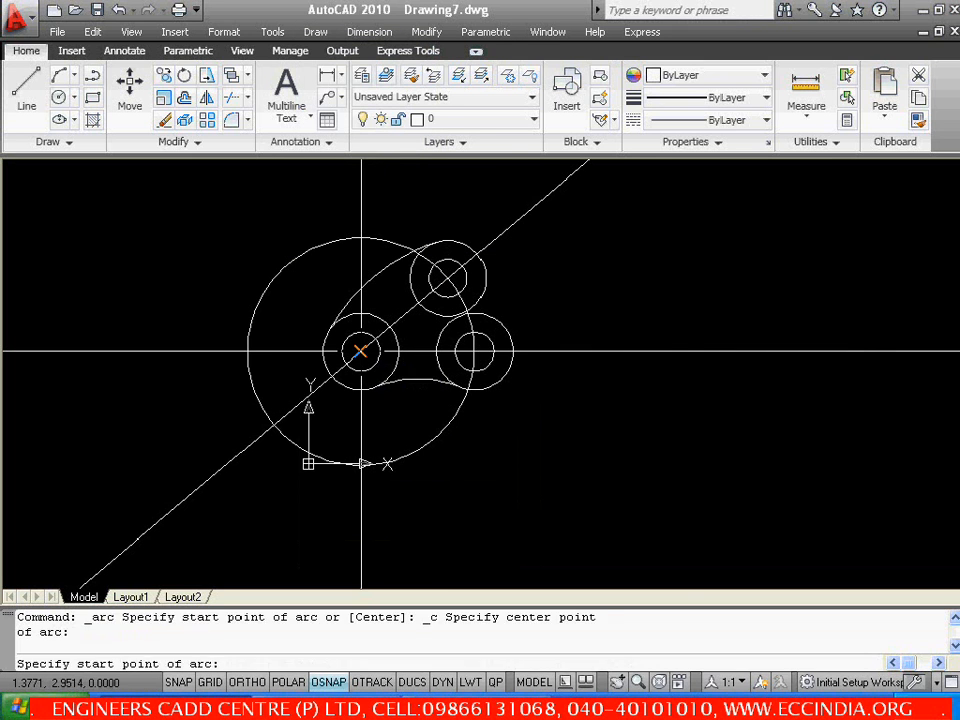
click(436, 350)
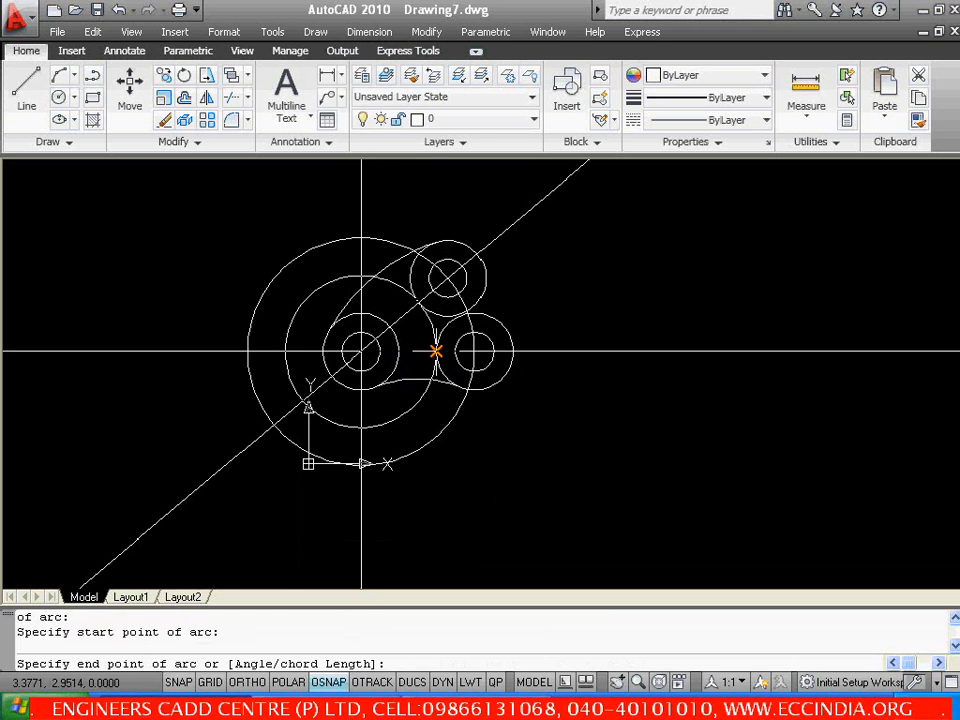
click(445, 297)
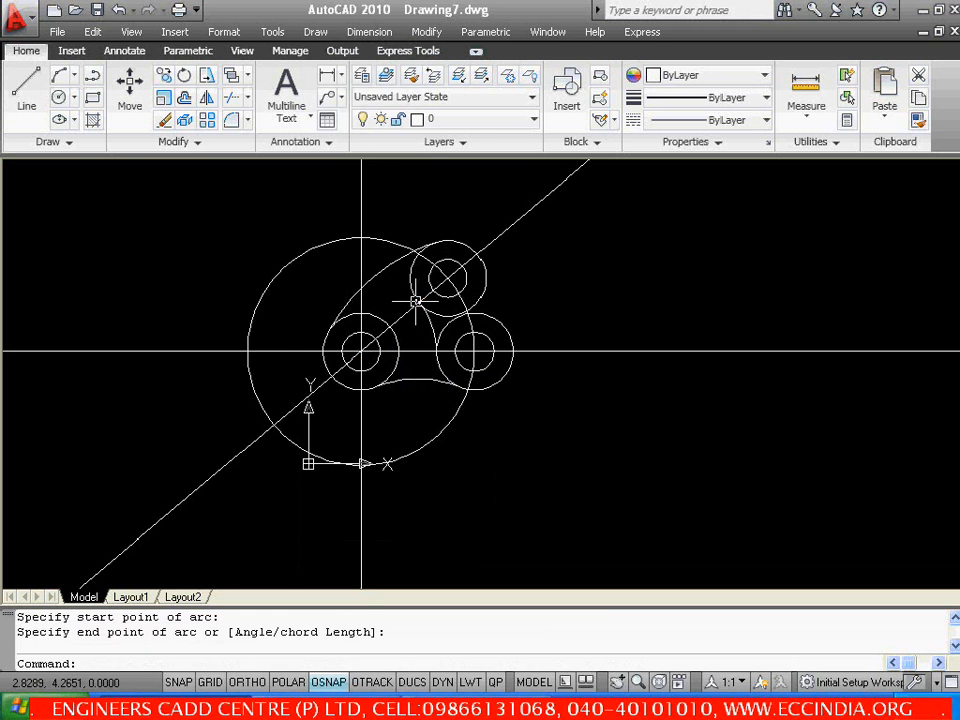
Draw the slot's inner arc centred on the hub, from the lower small circle's near side on the horizontal line to the upper one's on the 40° line
scroll(452, 294, up, 5)
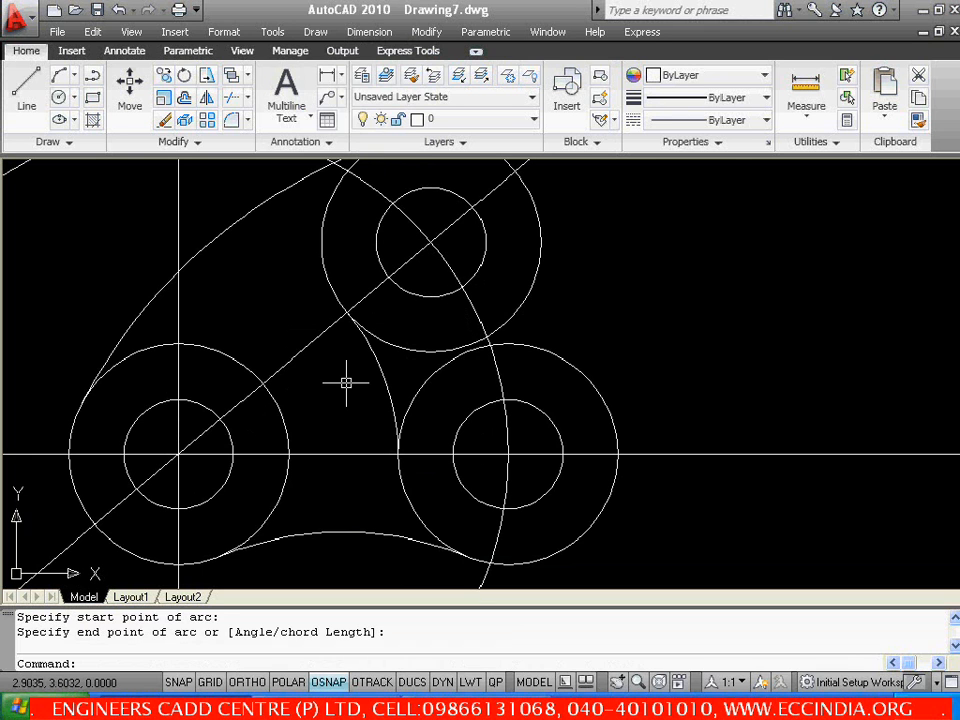
click(318, 33)
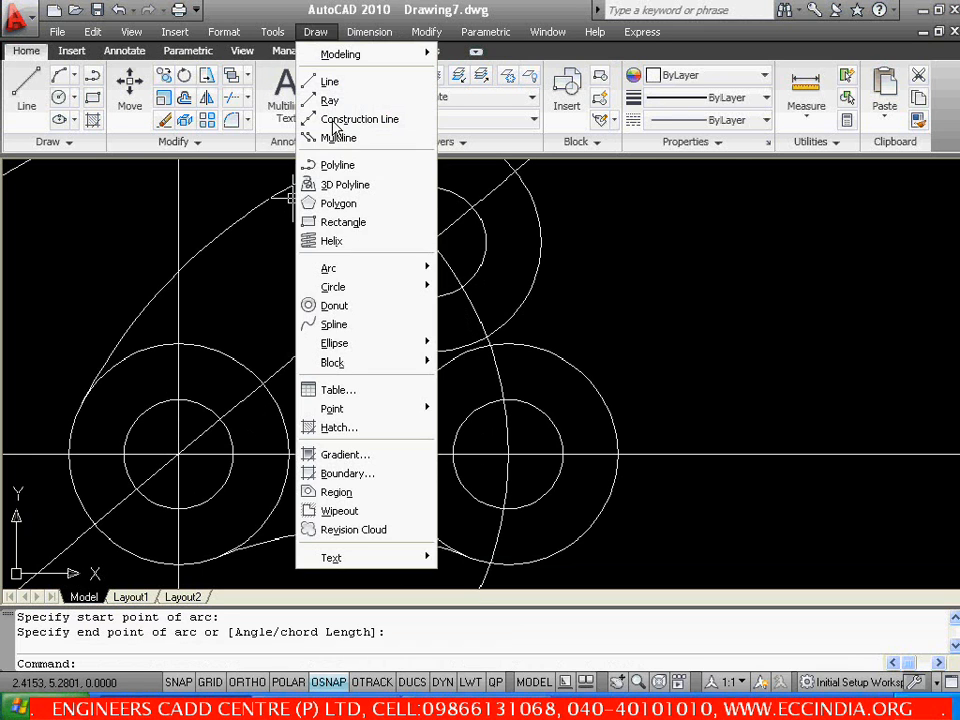
mouse_move(380, 272)
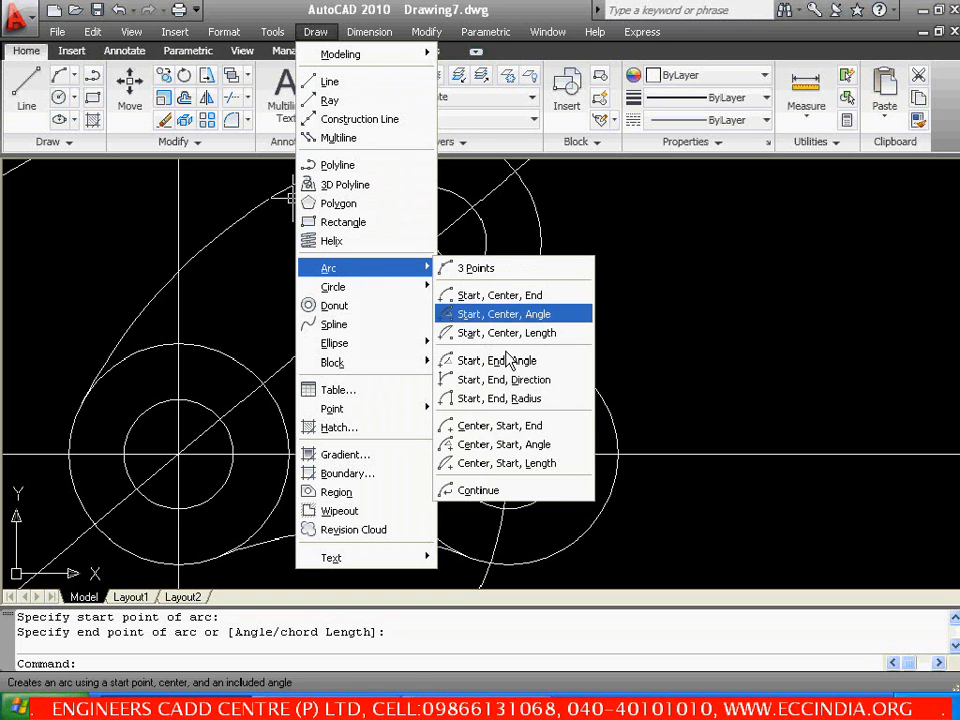
click(497, 426)
click(182, 457)
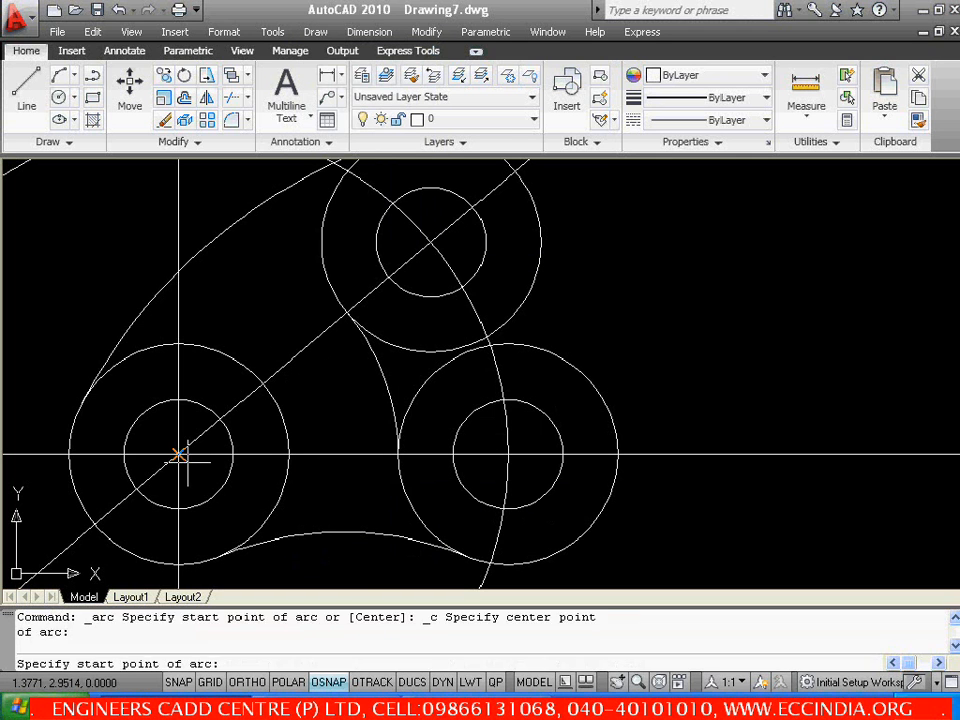
click(452, 455)
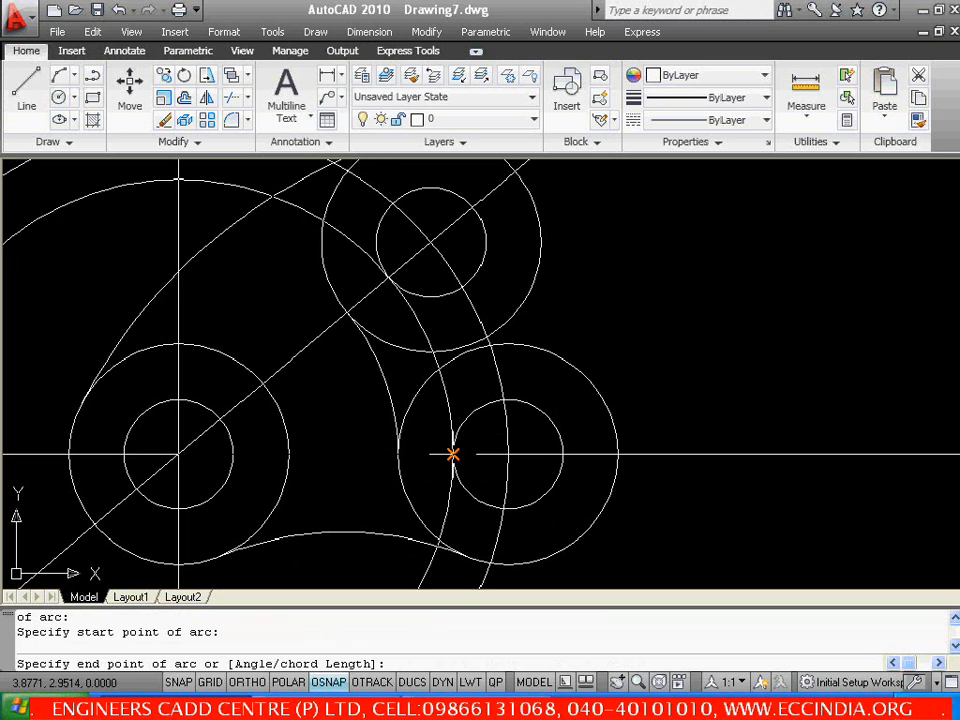
click(389, 278)
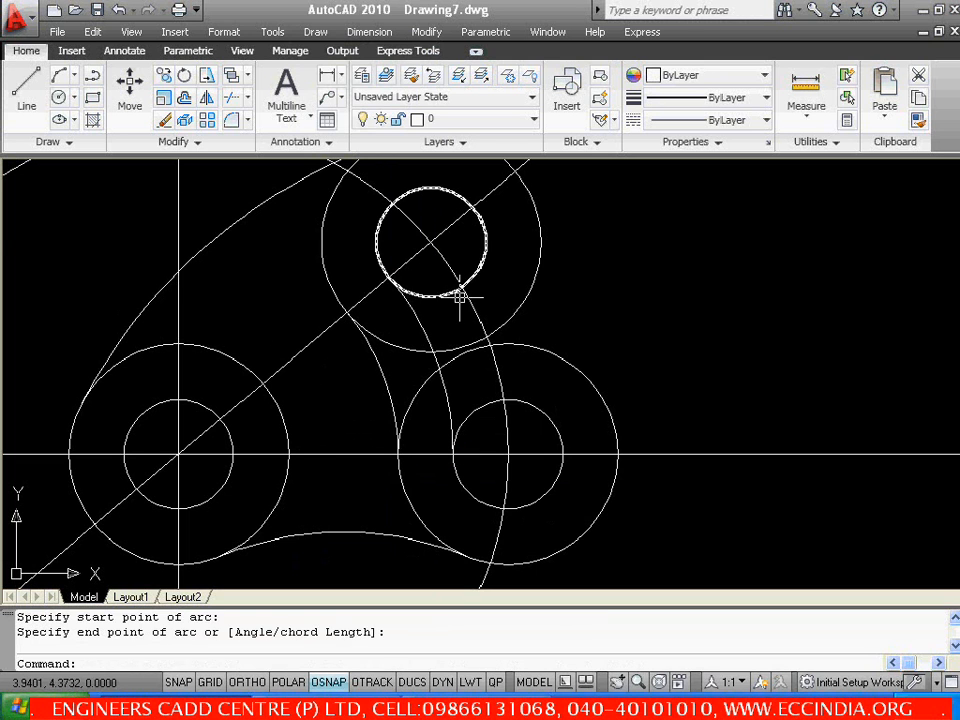
Draw the slot's outer arc centred on the hub, joining the far sides of the two small circles on the horizontal and 40° lines
click(315, 31)
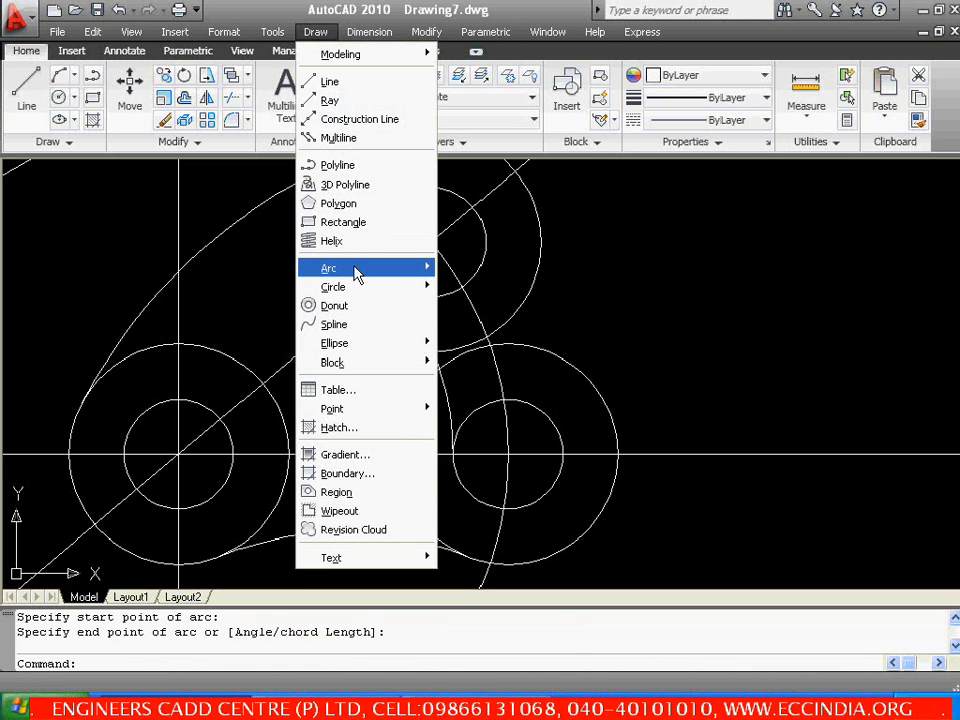
mouse_move(385, 270)
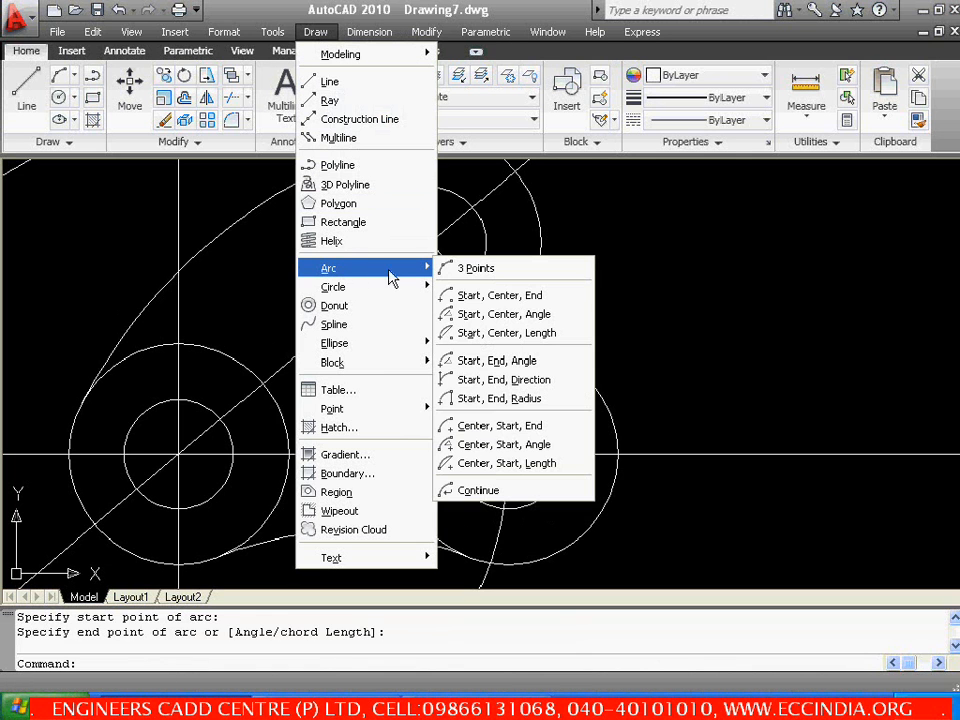
click(486, 426)
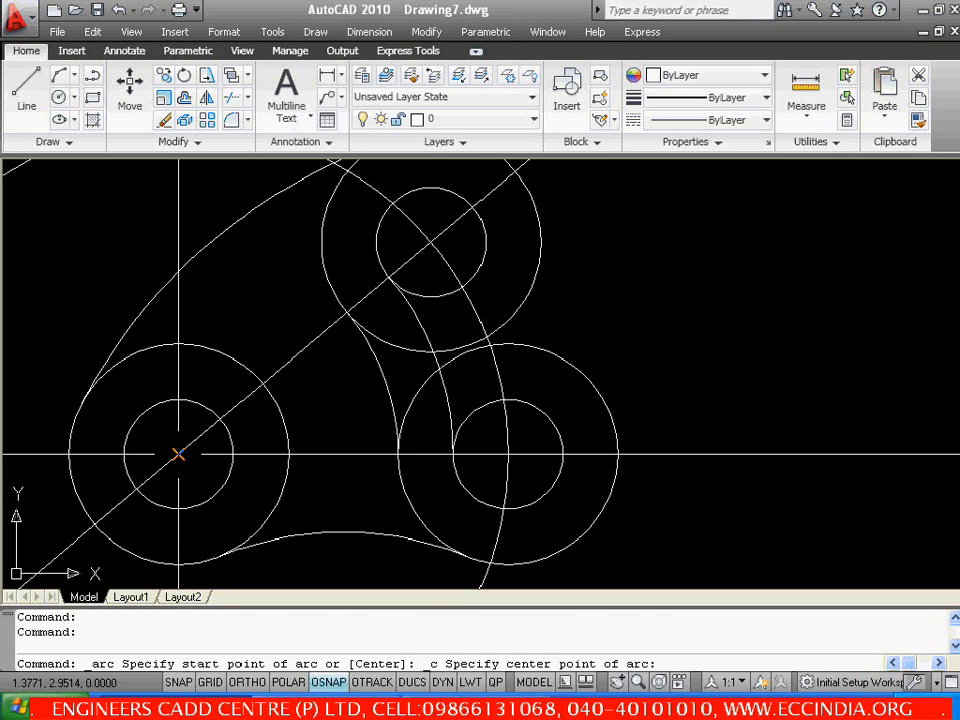
click(178, 455)
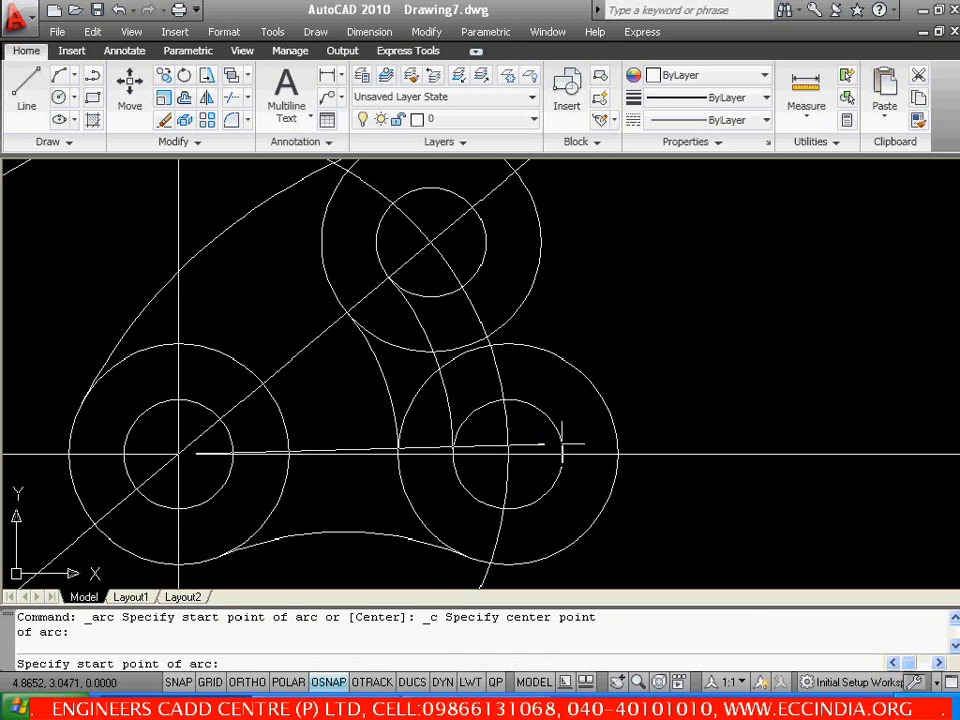
click(562, 455)
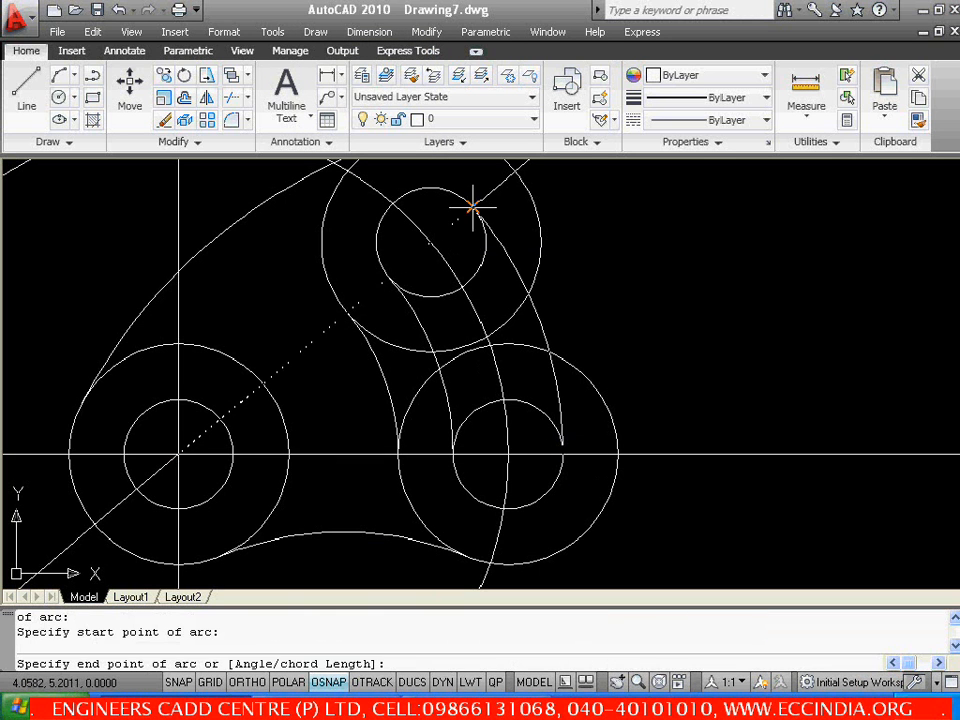
click(472, 207)
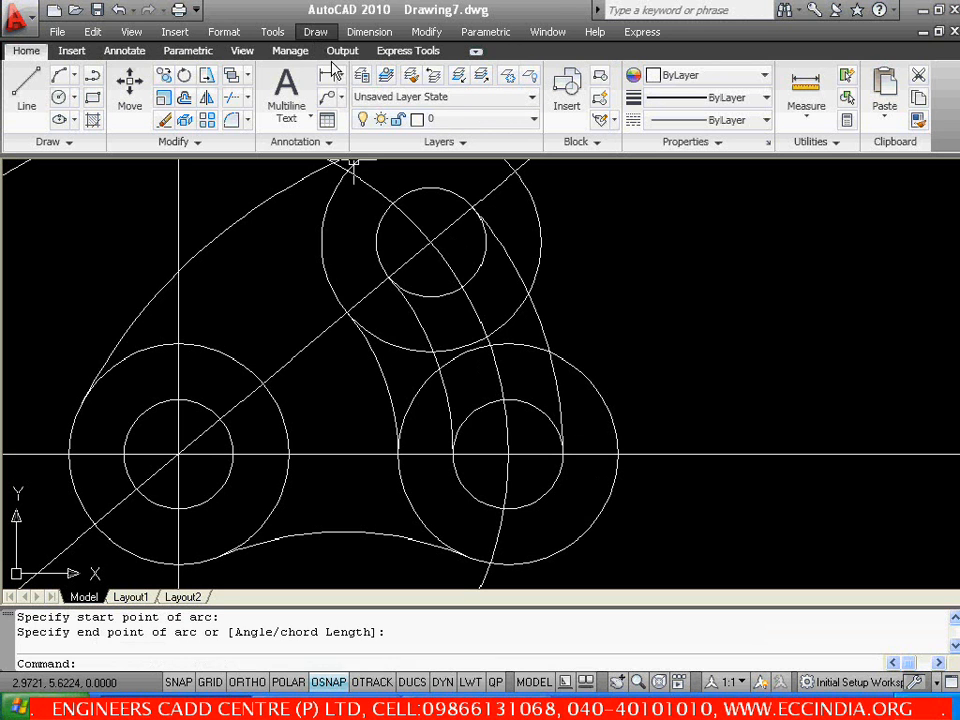
Draw the plate's outer edge as a hub-centred arc joining the far sides of the two radius-1 circles on the horizontal and 40° lines
click(315, 31)
mouse_move(318, 268)
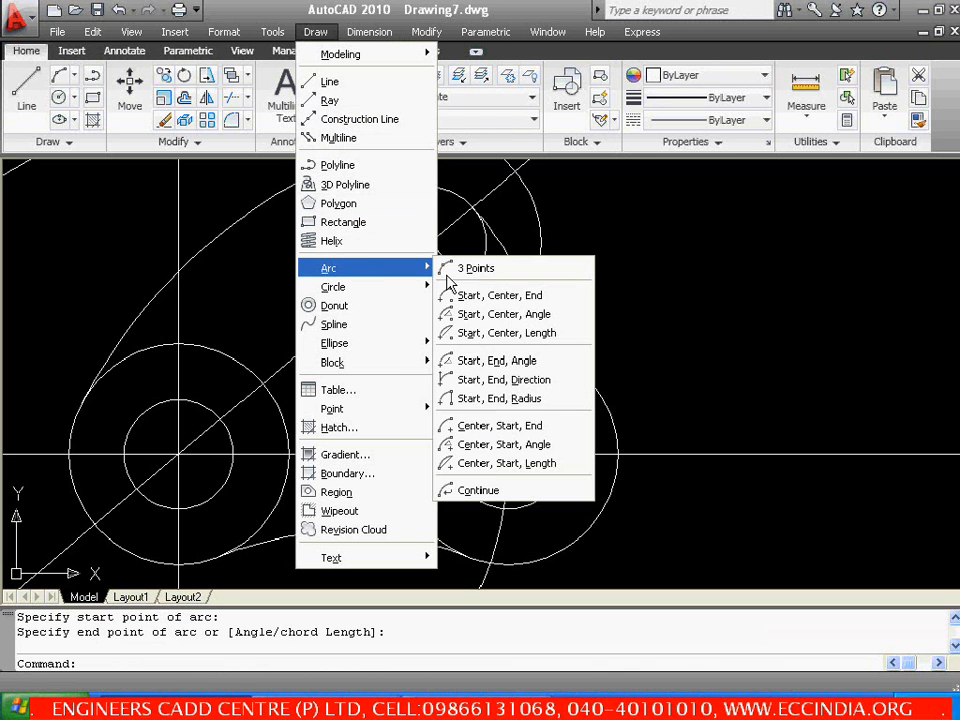
click(497, 427)
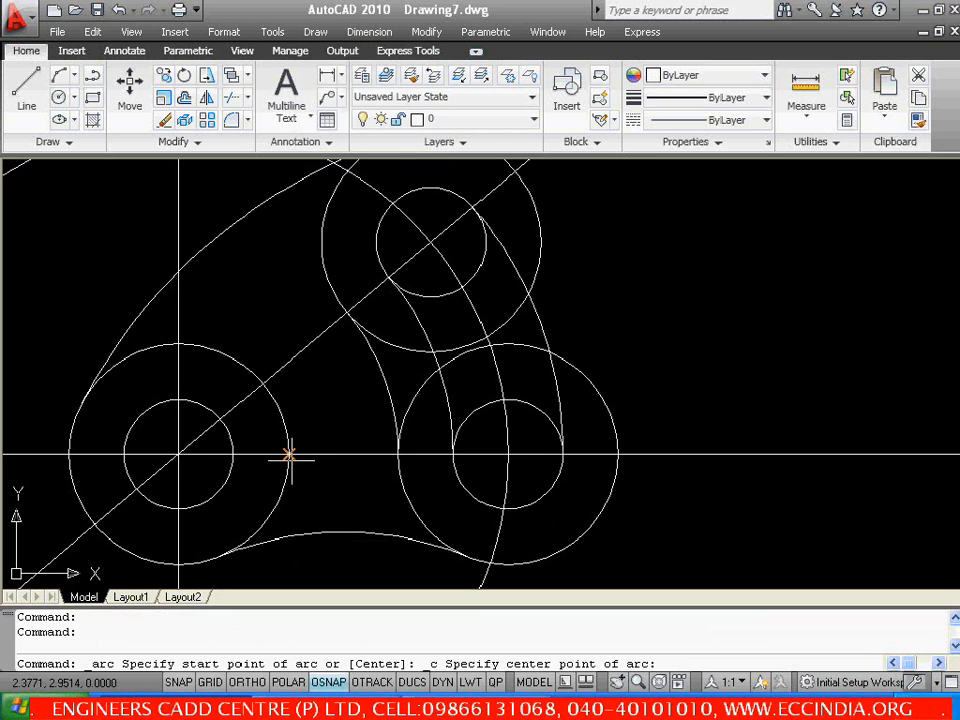
click(178, 455)
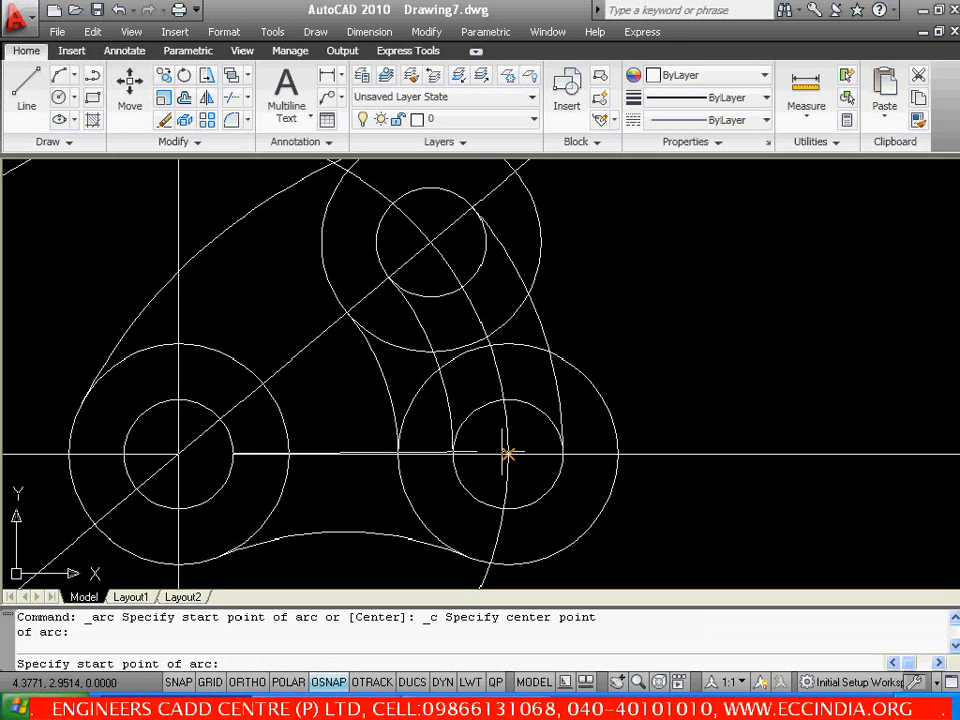
click(617, 452)
middle_drag(557, 291, 542, 348)
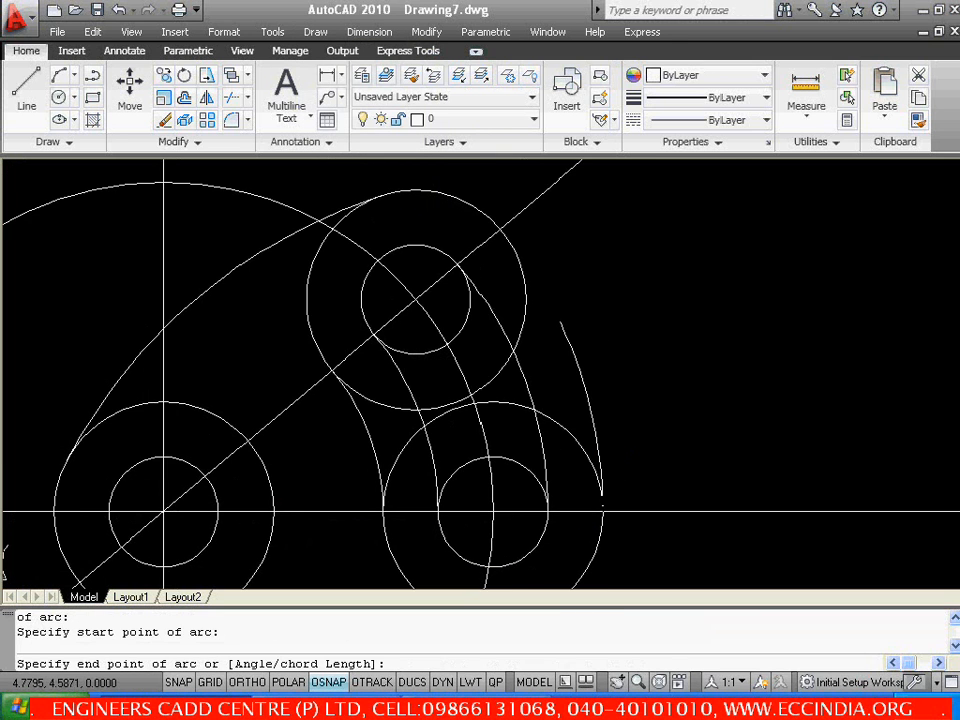
click(501, 223)
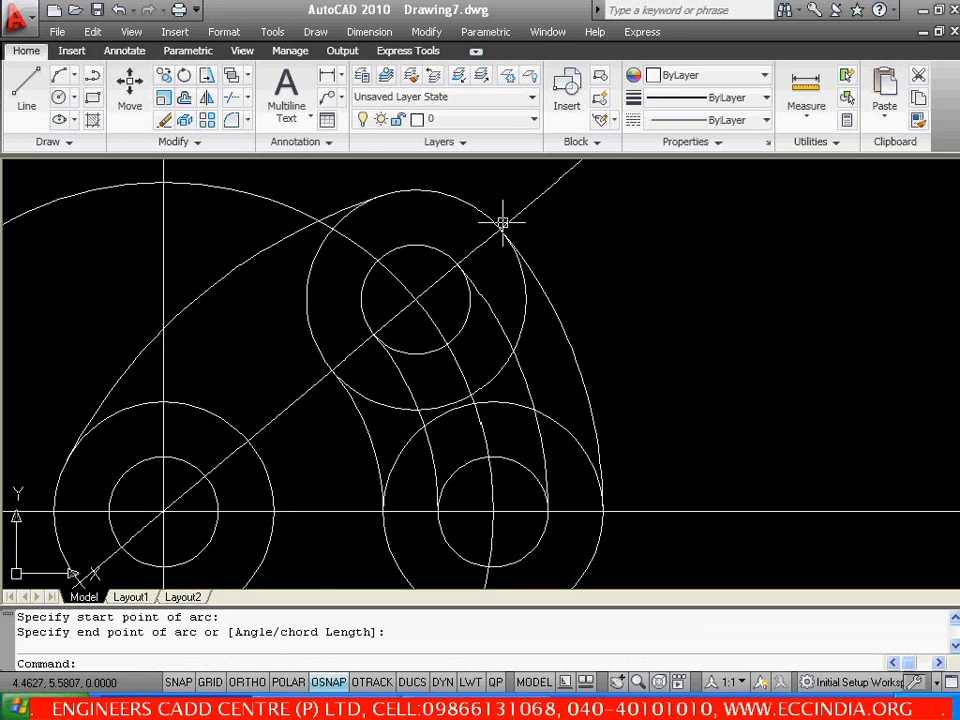
scroll(574, 266, down, 3)
scroll(587, 283, up, 3)
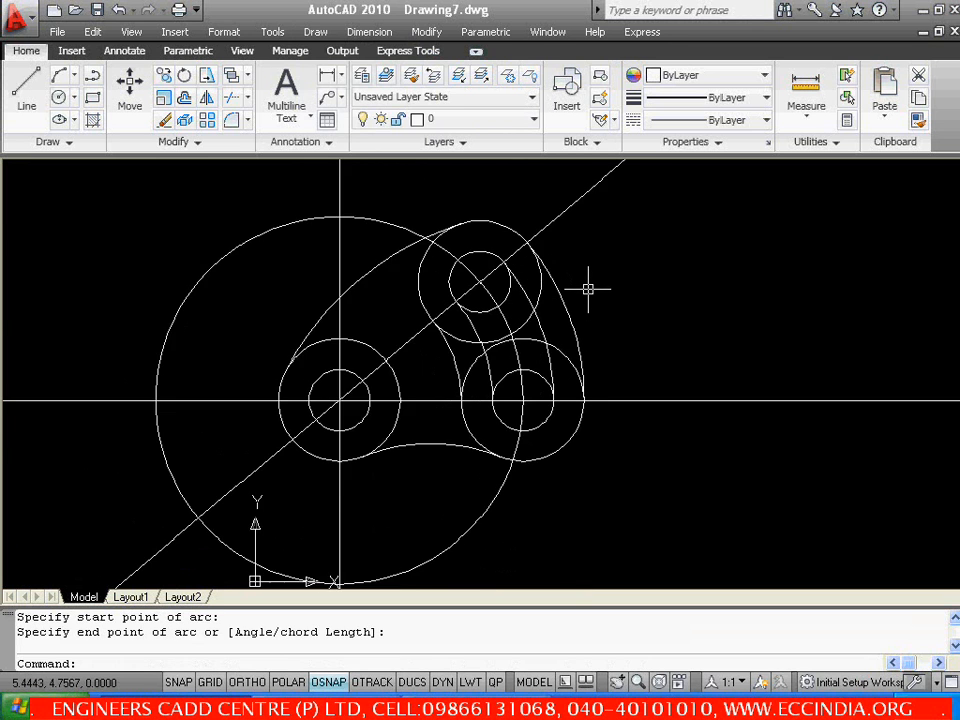
Trim the overlapping portions of the slot-end and outer-end circles back to the hub-centred arcs, opening the slot and plate outline
text(tr)
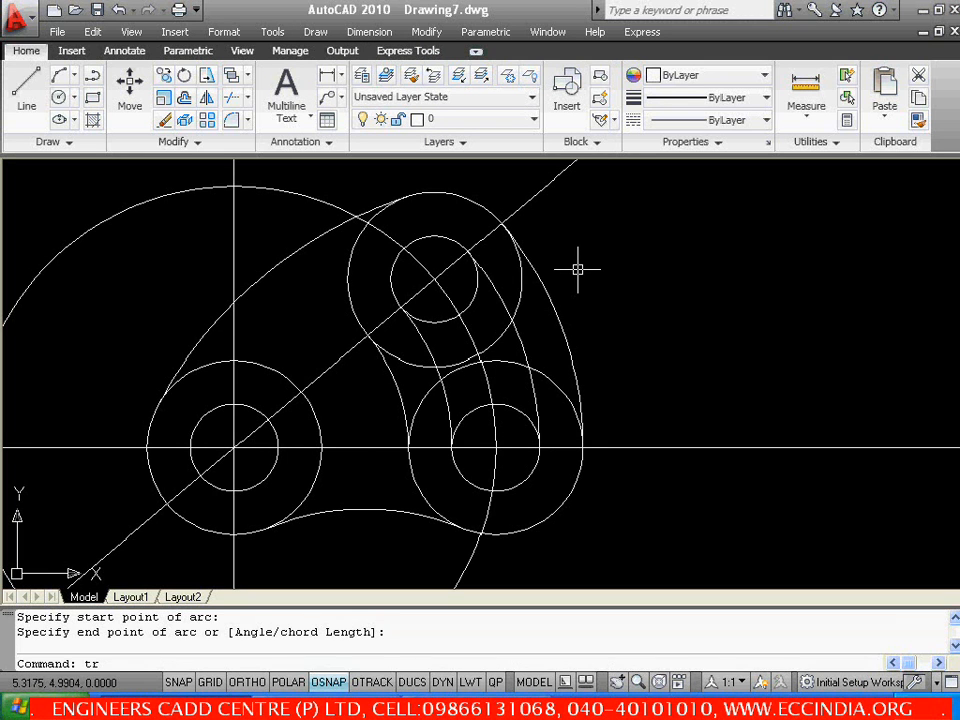
key(Return)
key(Return)
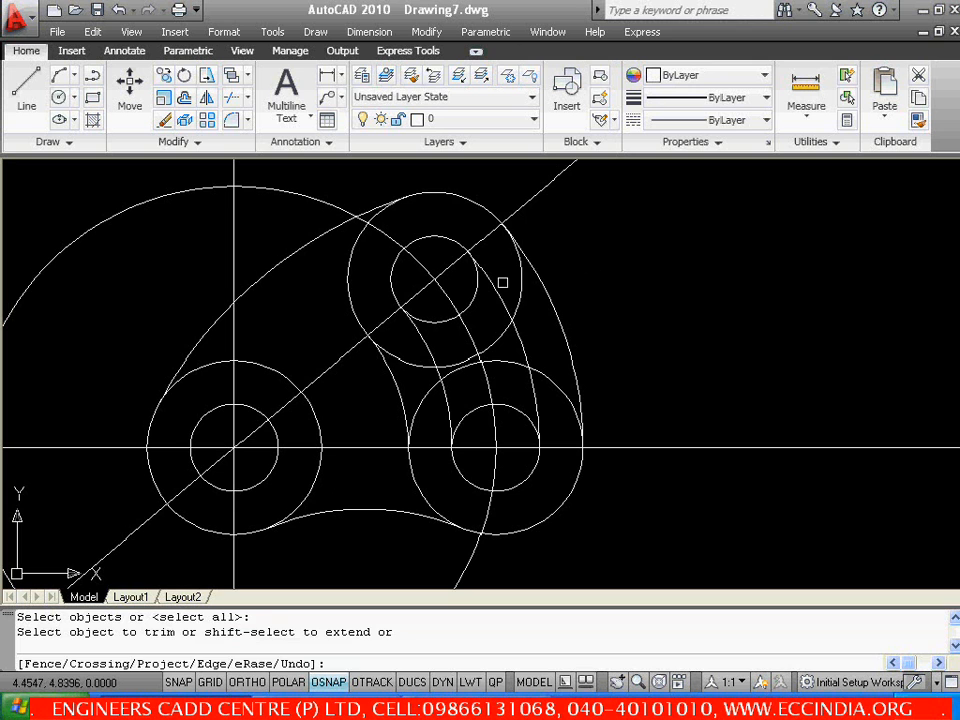
click(519, 276)
click(411, 362)
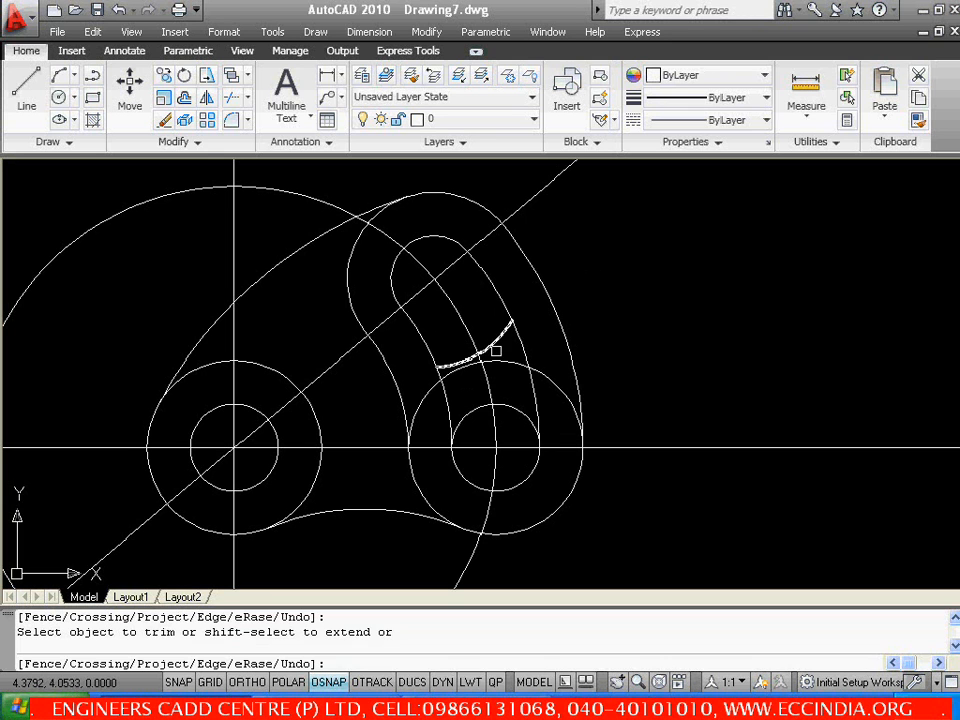
click(529, 420)
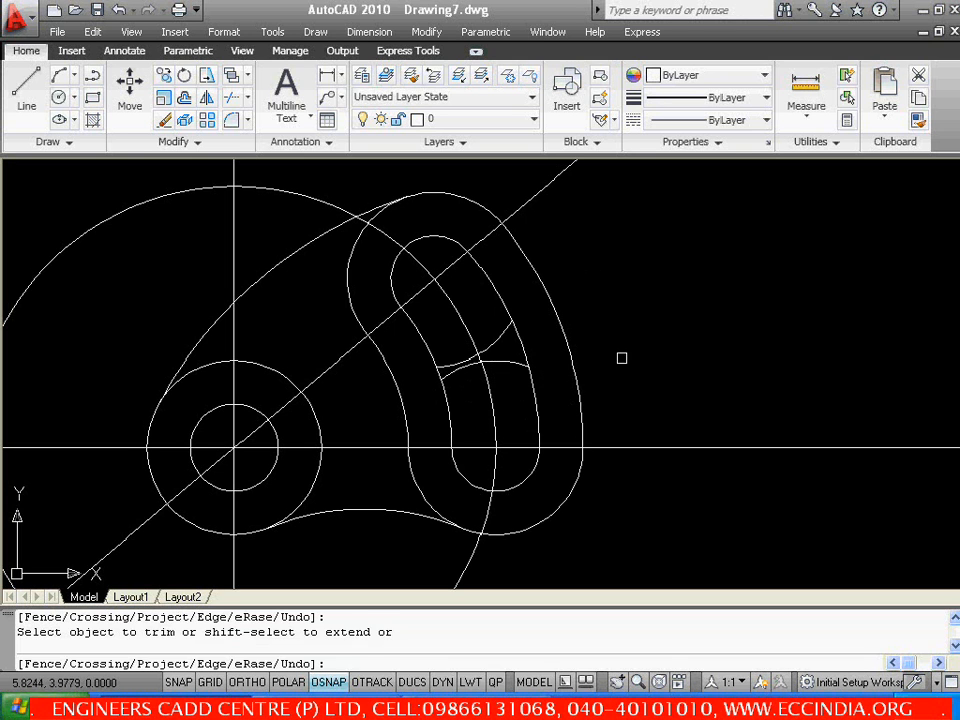
Erase the two leftover arc pieces of the radius-1 circles crossing the middle of the slot
key(Escape)
click(500, 334)
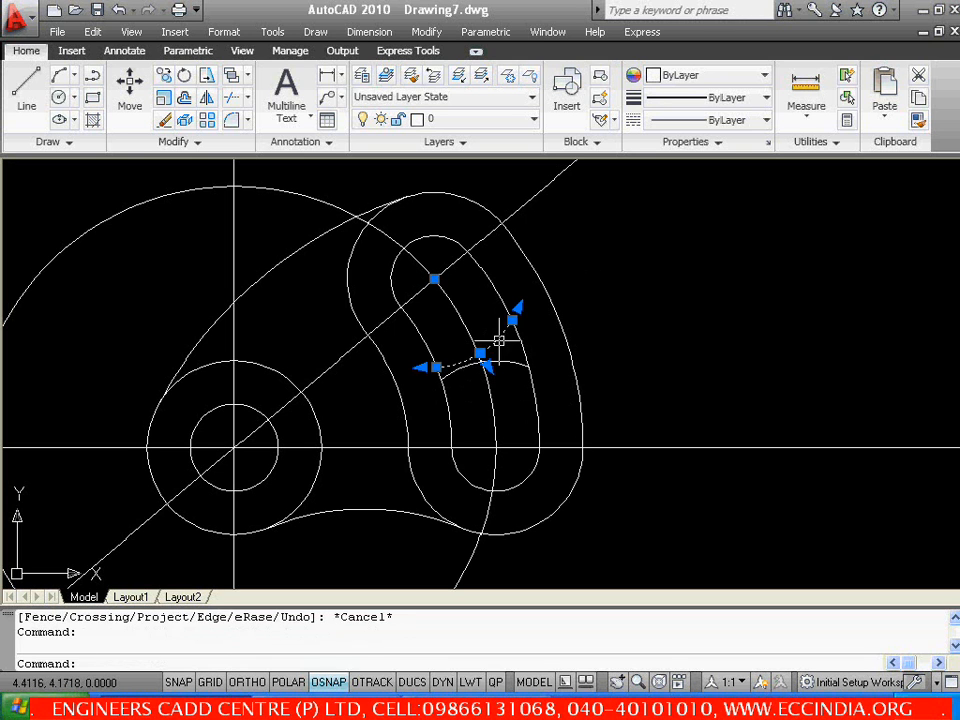
key(Delete)
click(504, 361)
key(Delete)
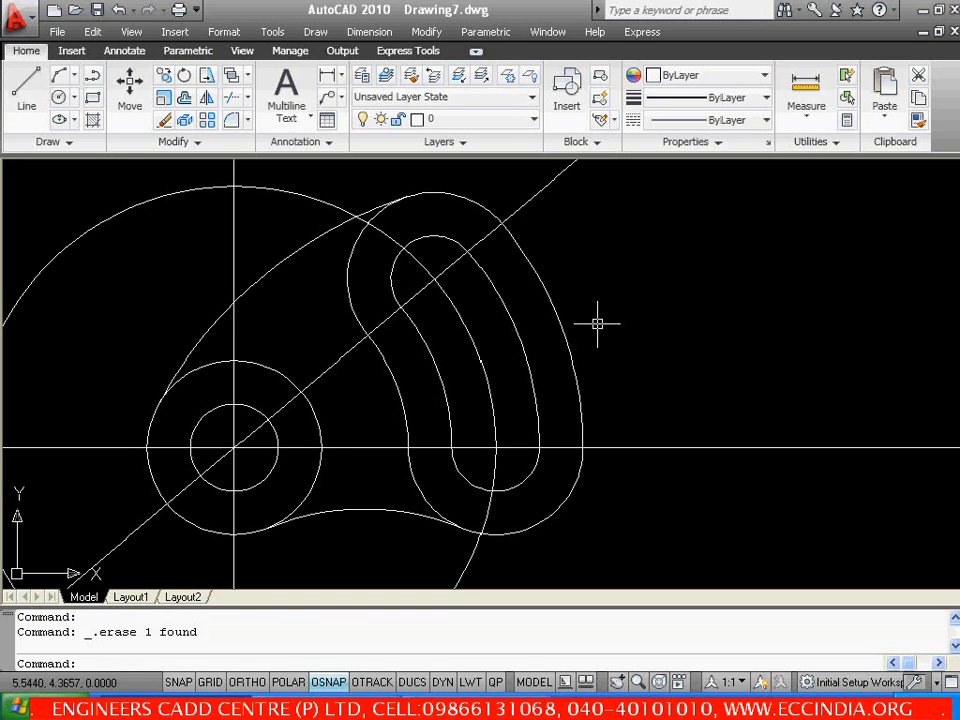
Check the slot centreline's extent in the Adobe Reader workbook, return to AutoCAD and draw a short cutting line across the radius-3 circle beyond the upper slot end
scroll(597, 323, down, 3)
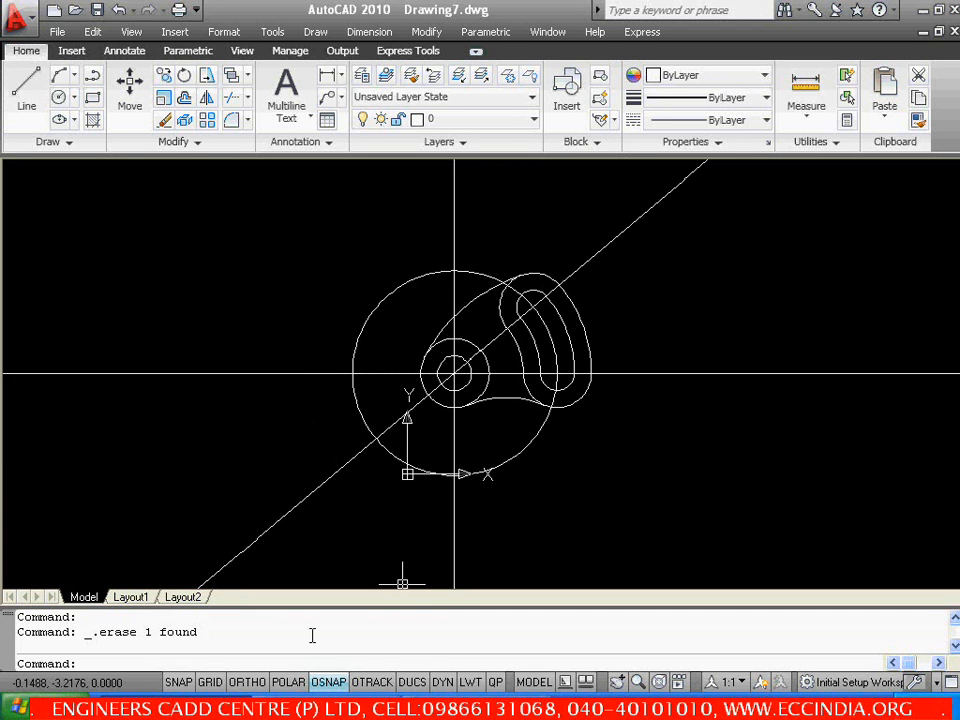
click(340, 707)
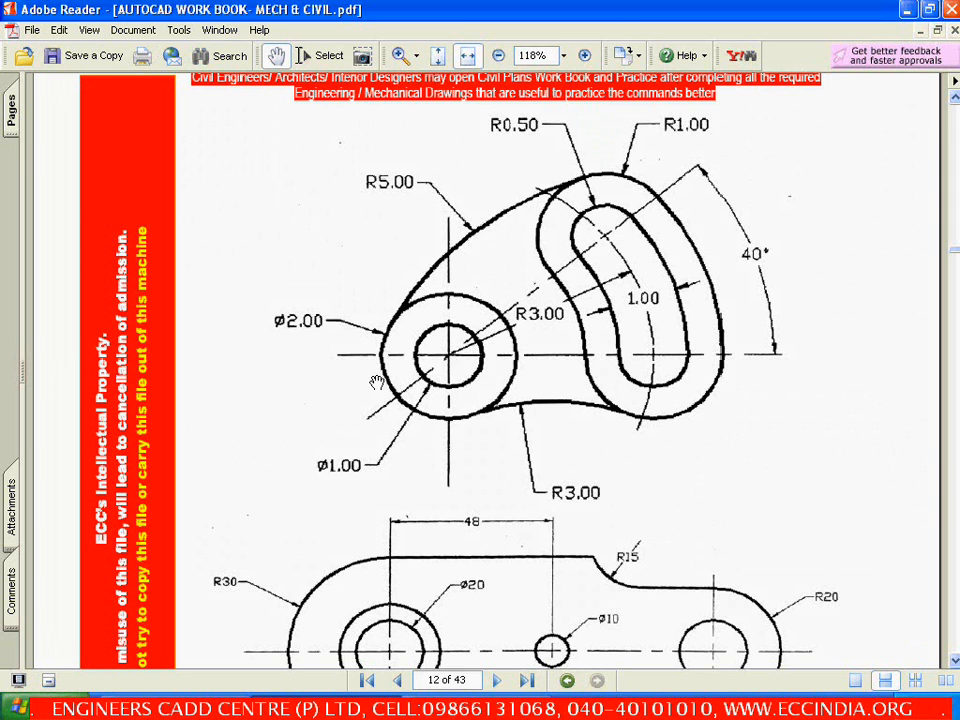
click(190, 707)
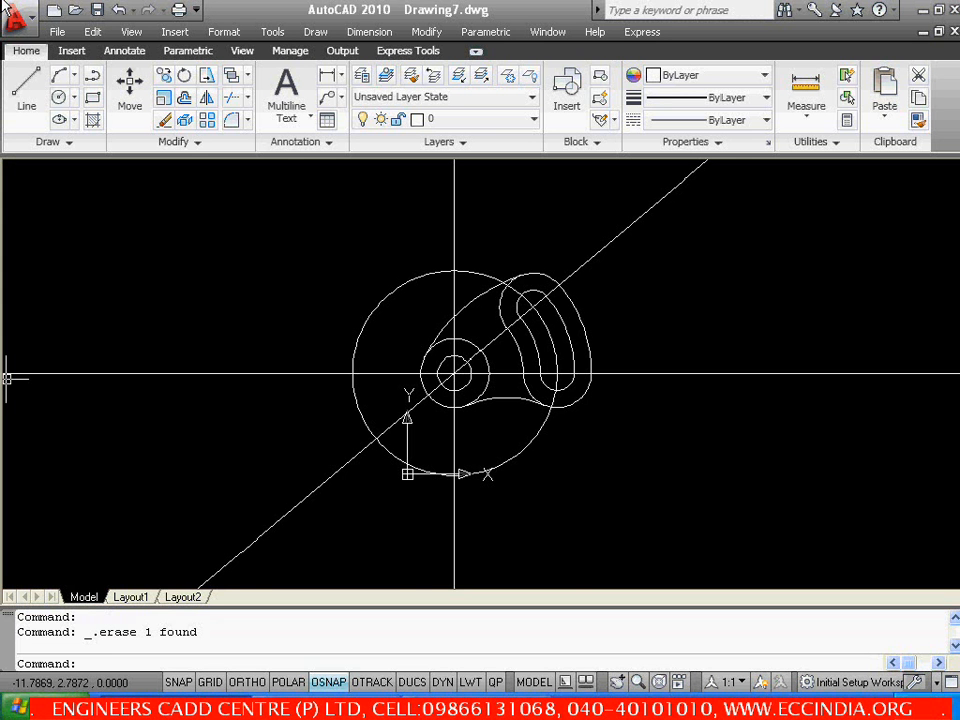
scroll(511, 280, up, 3)
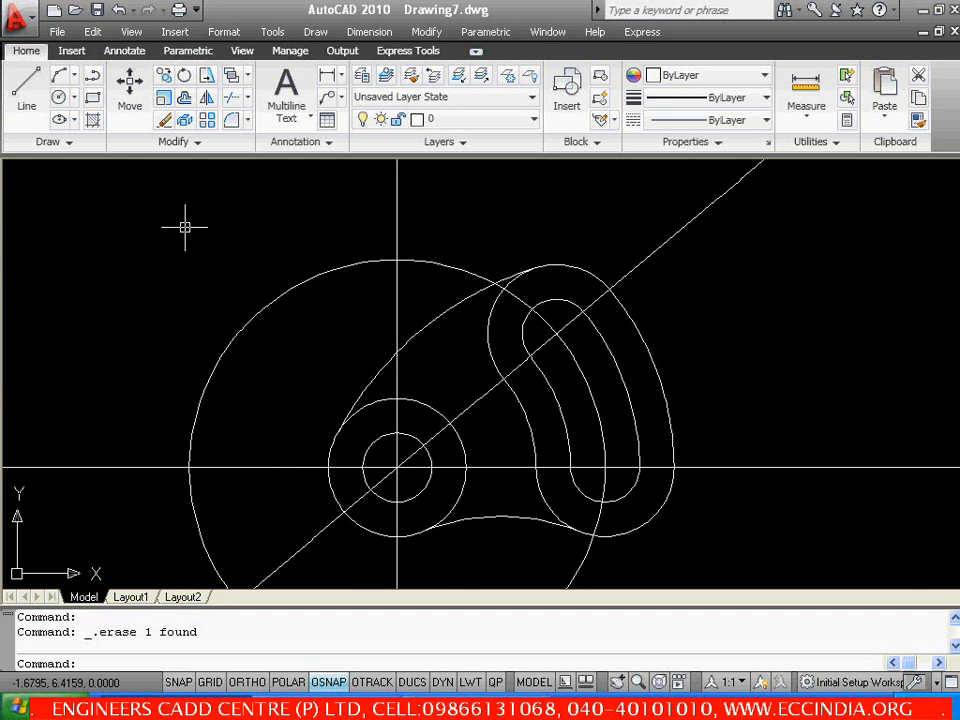
click(26, 90)
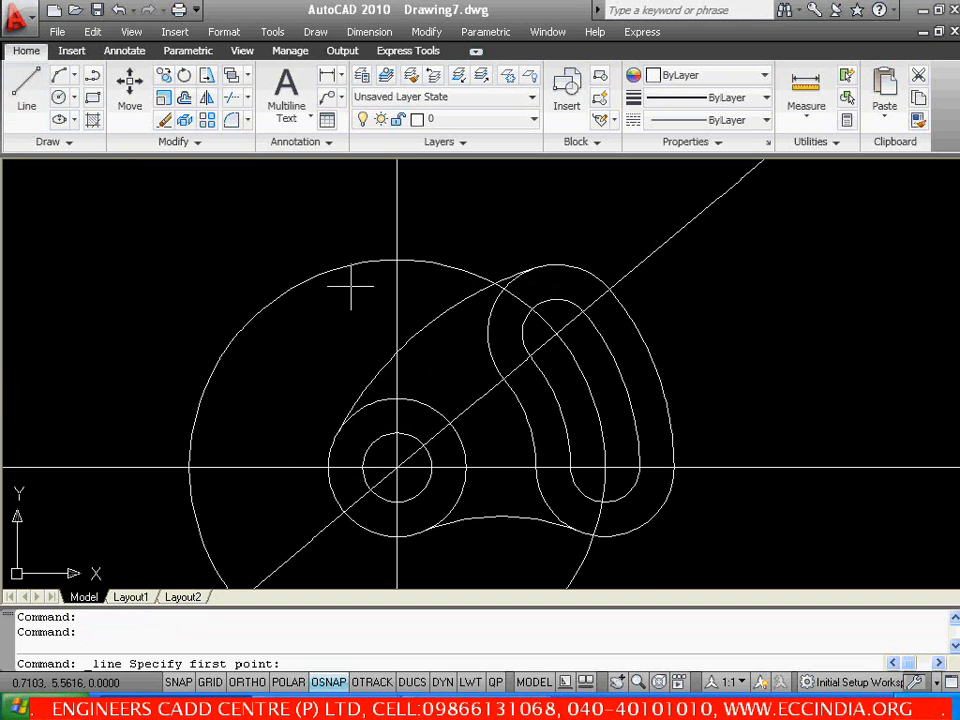
click(455, 326)
click(483, 230)
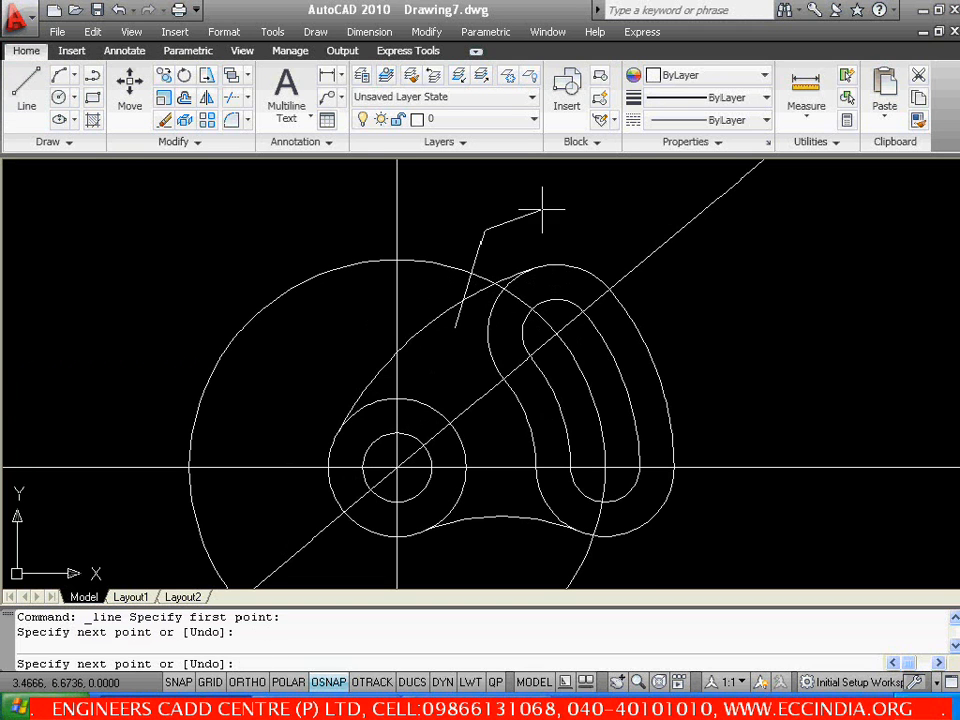
key(Escape)
Draw a second short cutting line across the radius-3 circle just beyond the lower slot end
middle_drag(521, 375, 512, 329)
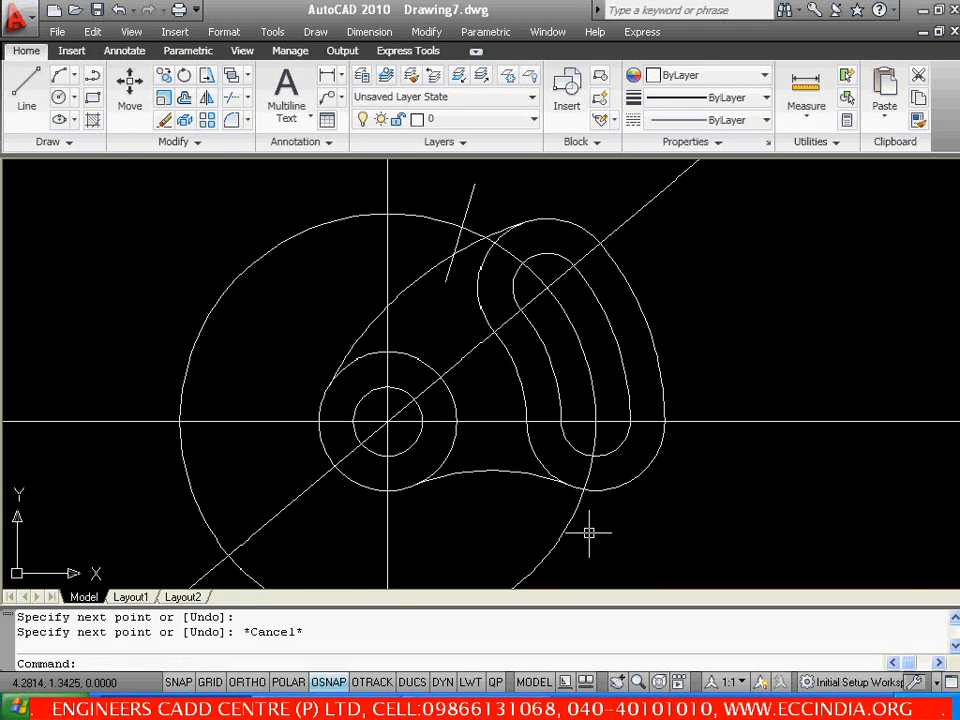
key(Return)
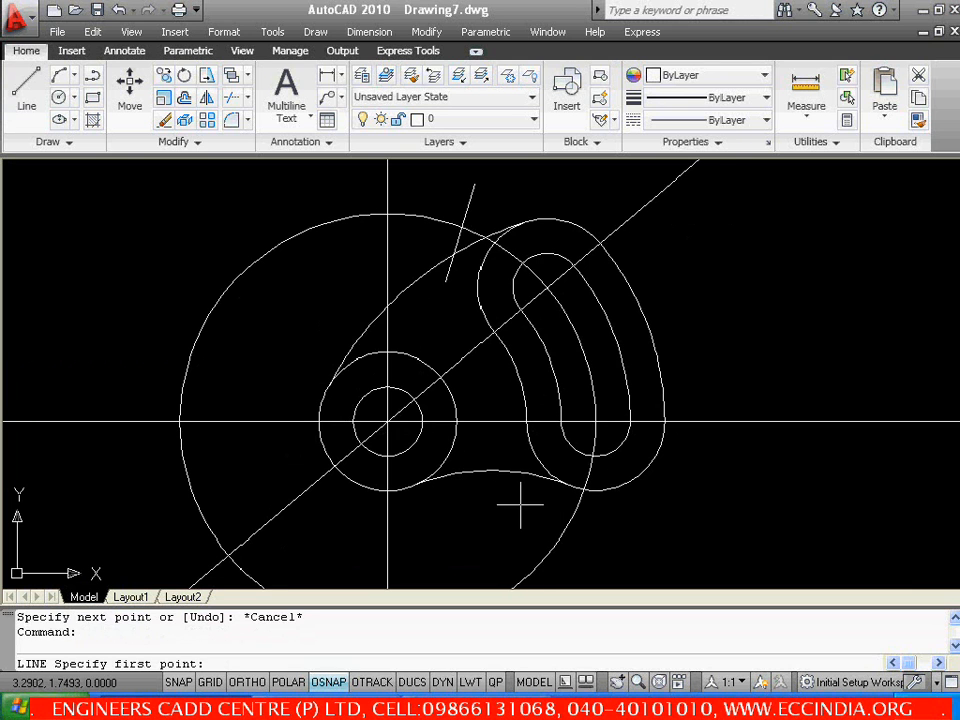
click(520, 503)
click(602, 546)
key(Escape)
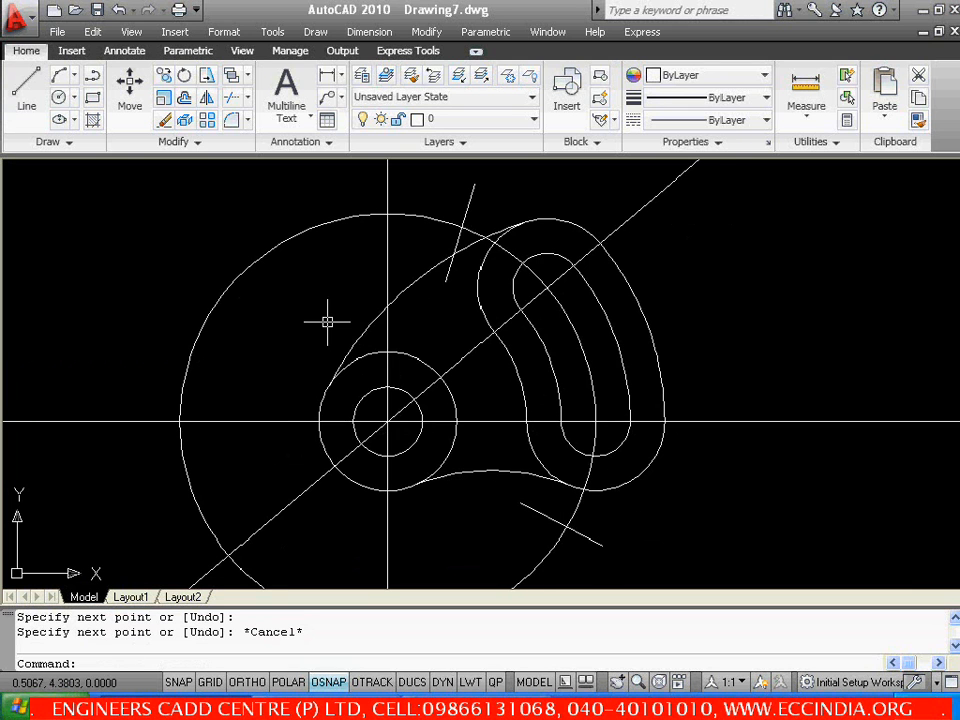
Trim the radius-3 circle outside the two short cutting lines, keeping the slot's curved centreline between them
text(tr)
key(Return)
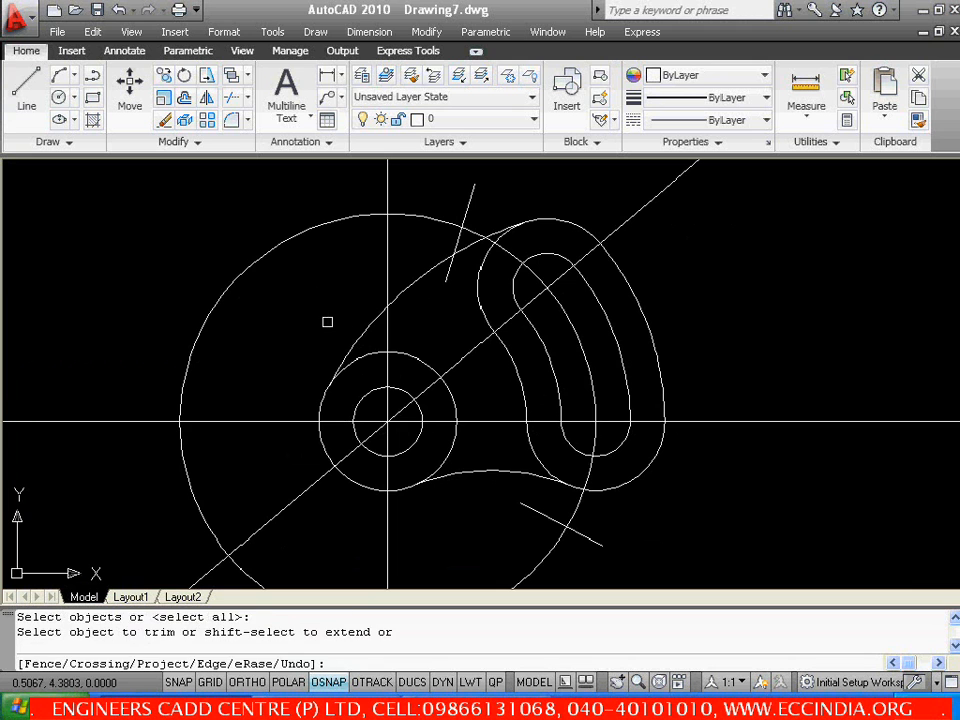
key(Return)
click(424, 216)
click(557, 540)
key(Escape)
Erase the leftover far-side arc of the radius-3 circle and the two short cutting lines
click(232, 275)
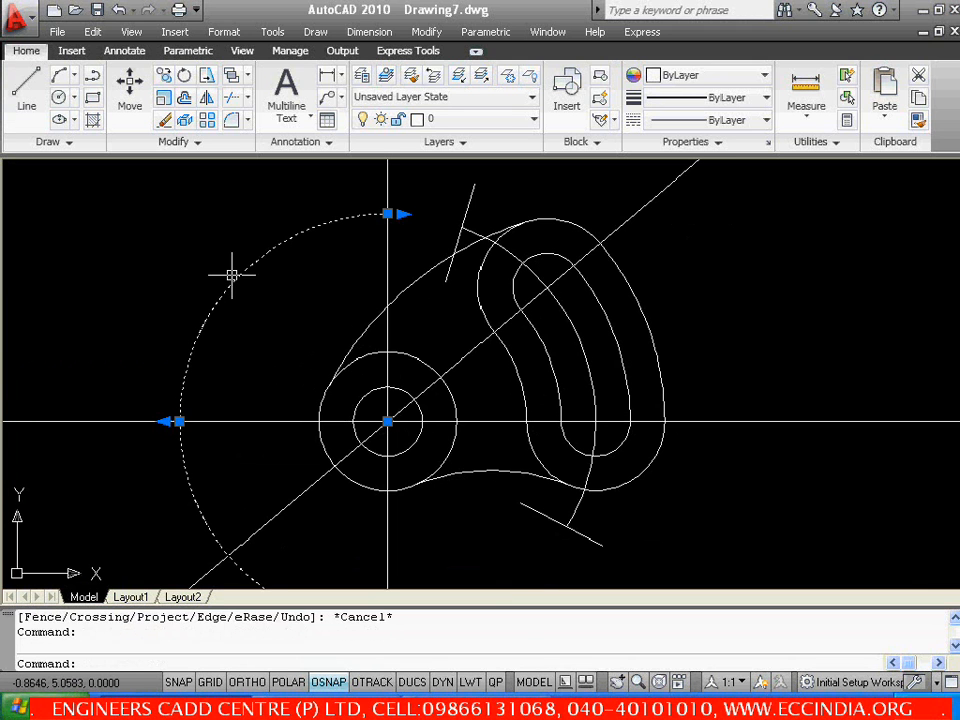
key(Delete)
click(471, 193)
key(Delete)
click(547, 516)
key(Delete)
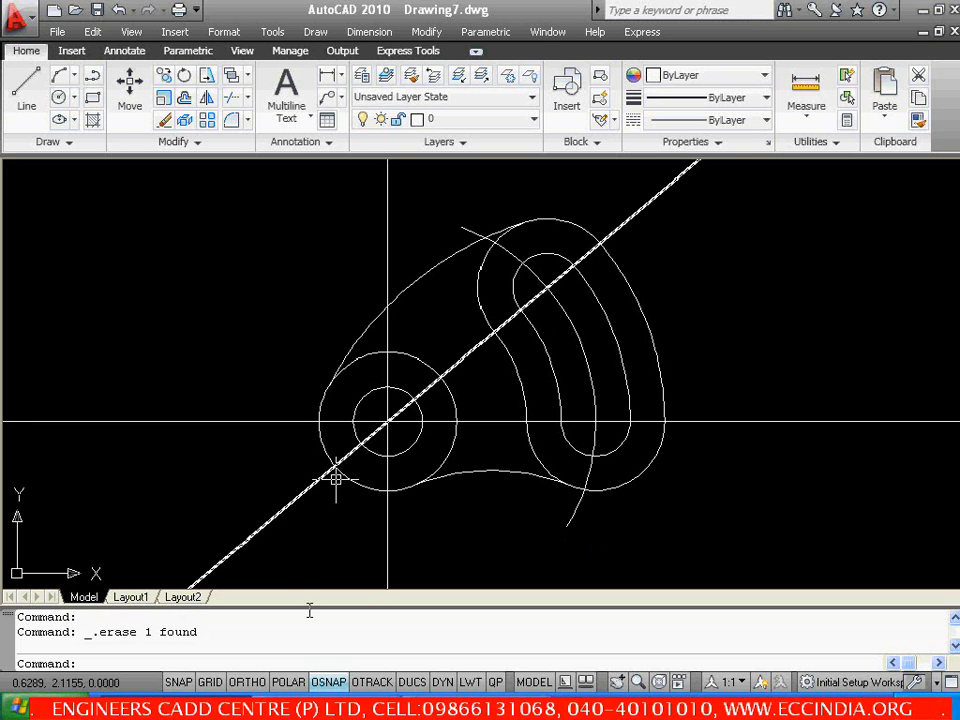
Switch to the Adobe Reader workbook and examine the next exercise, the plate drawing below the slotted link
key(alt+Tab)
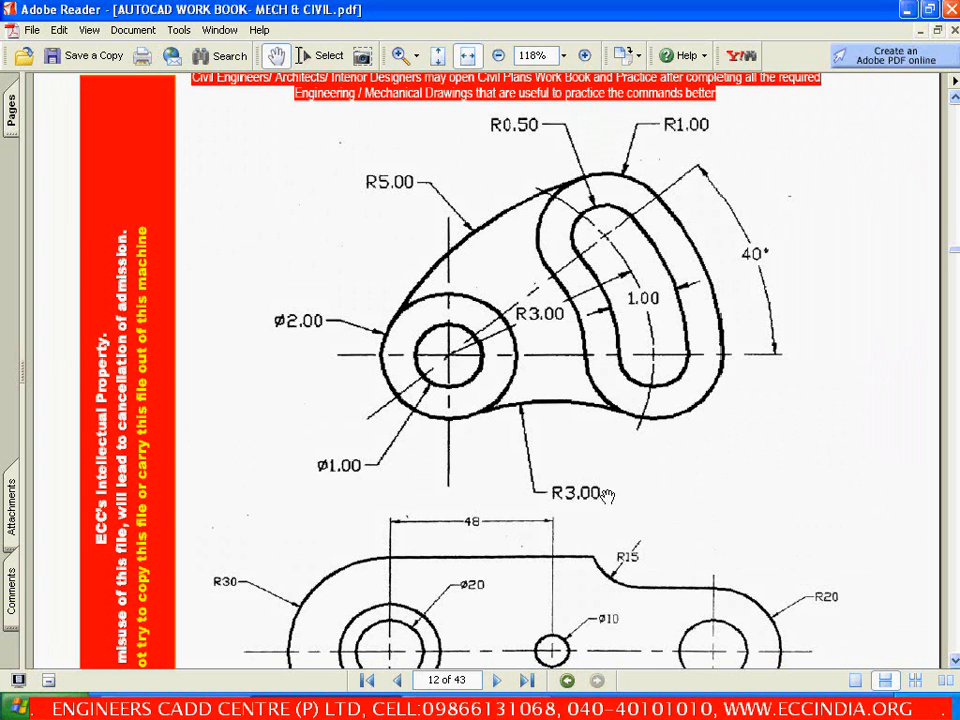
drag(653, 525, 632, 300)
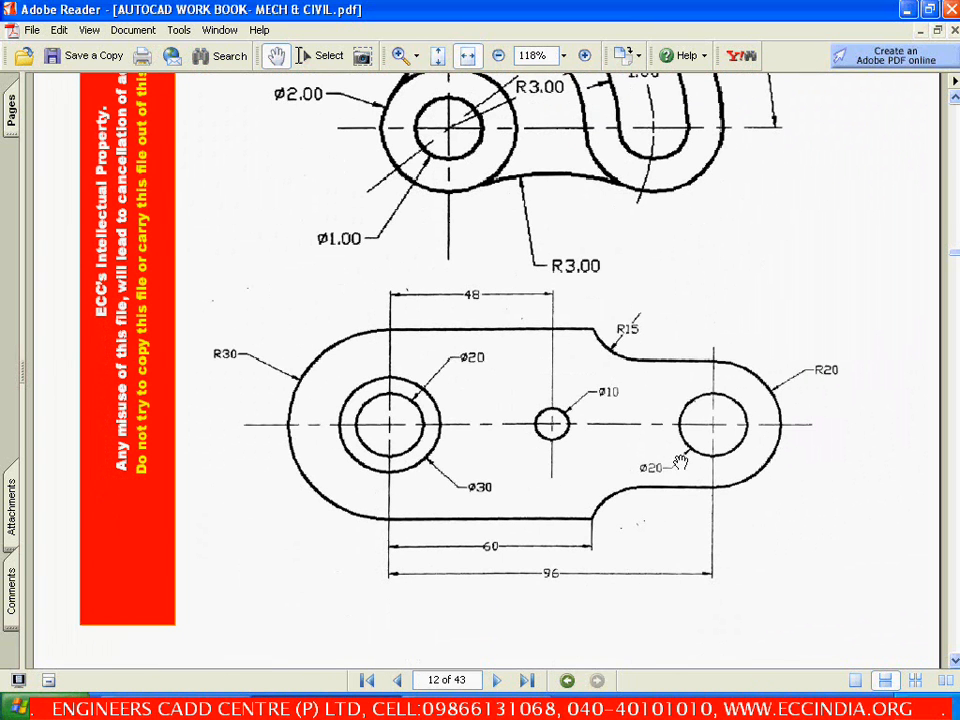